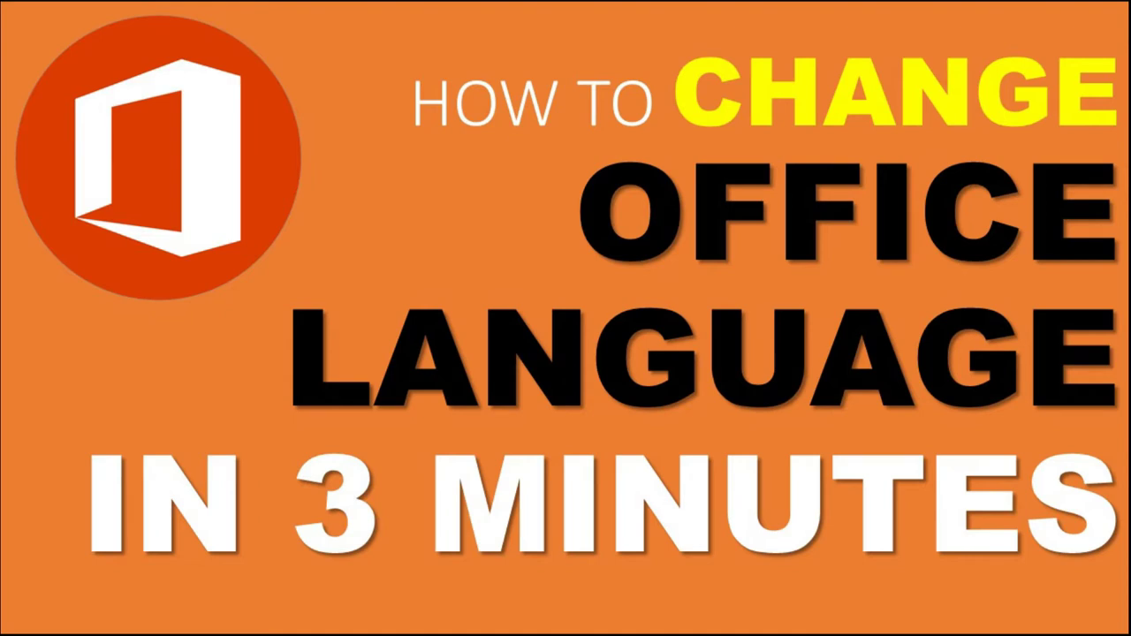
Add '- How to change?' to the title and type the subtitle 'Go to „Review” or… Select „Language”'
text(- )
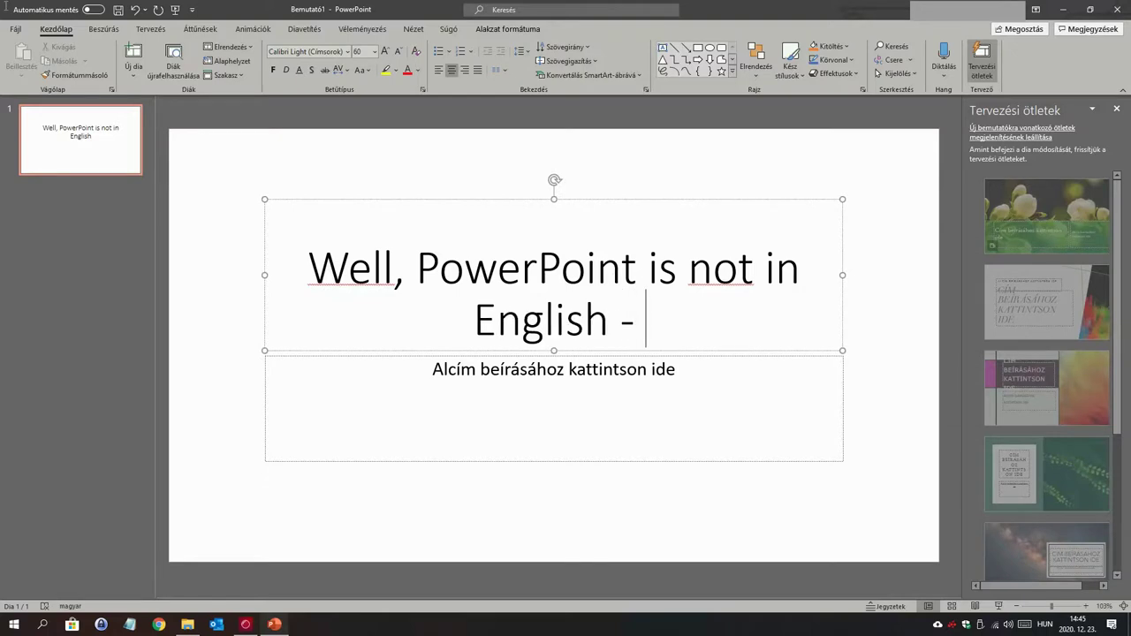
text(How to cha)
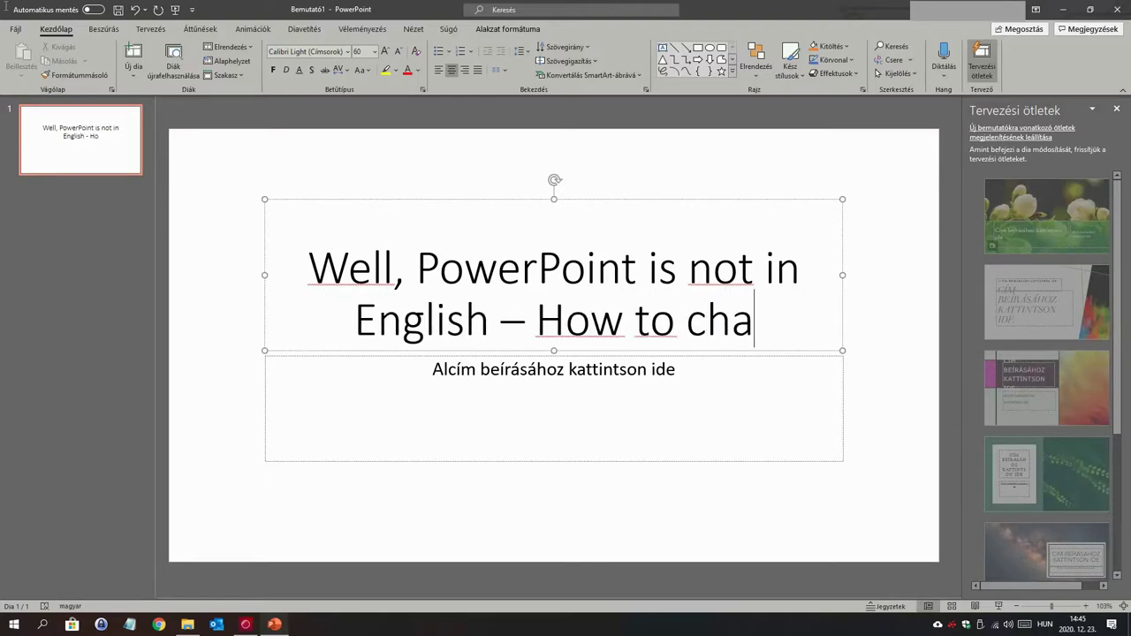
text(nge?)
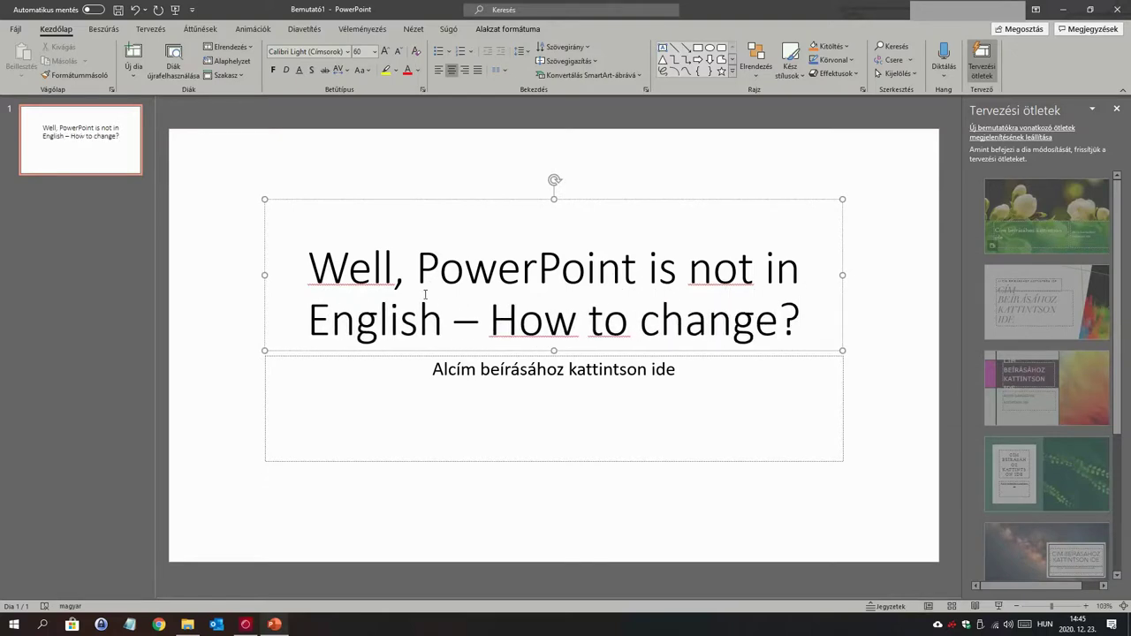
click(650, 364)
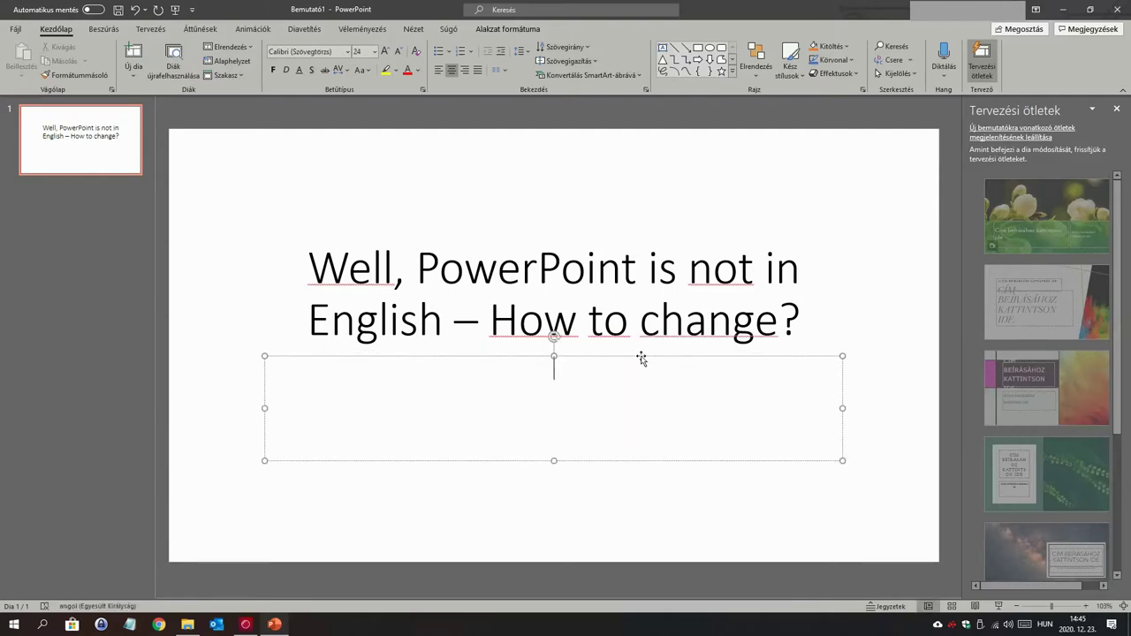
key(Escape)
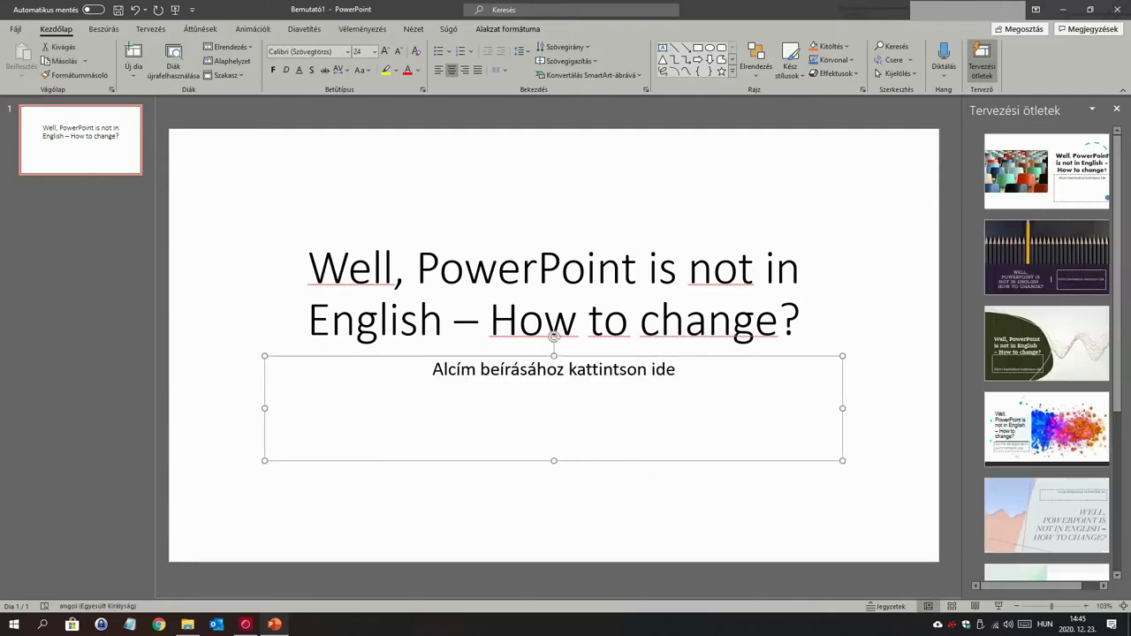
click(645, 367)
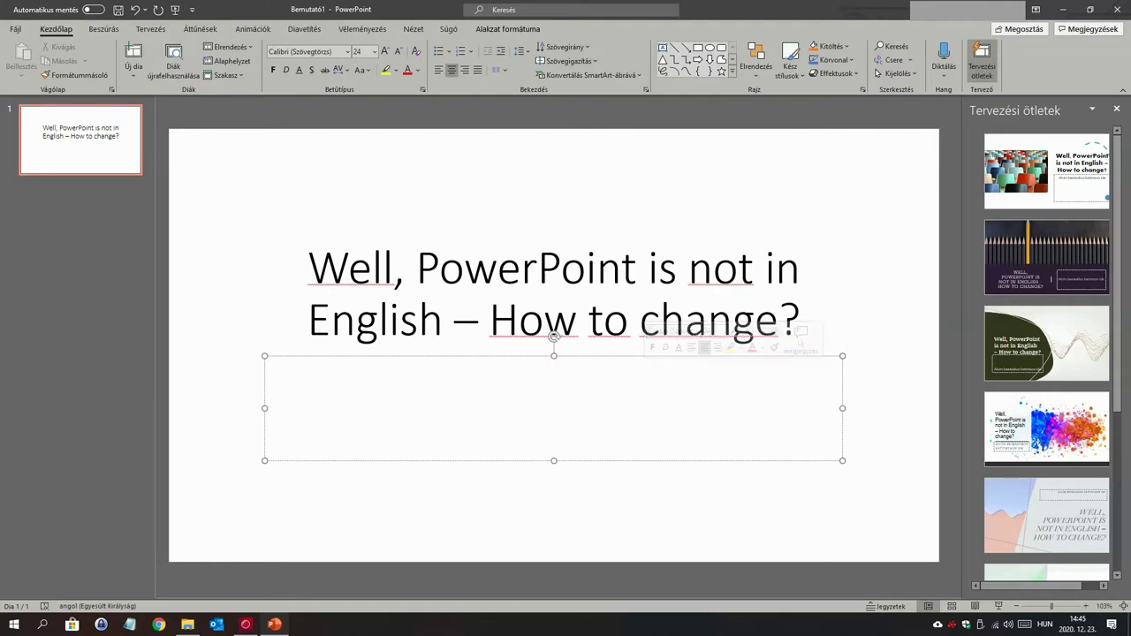
text(Go to „Review” or)
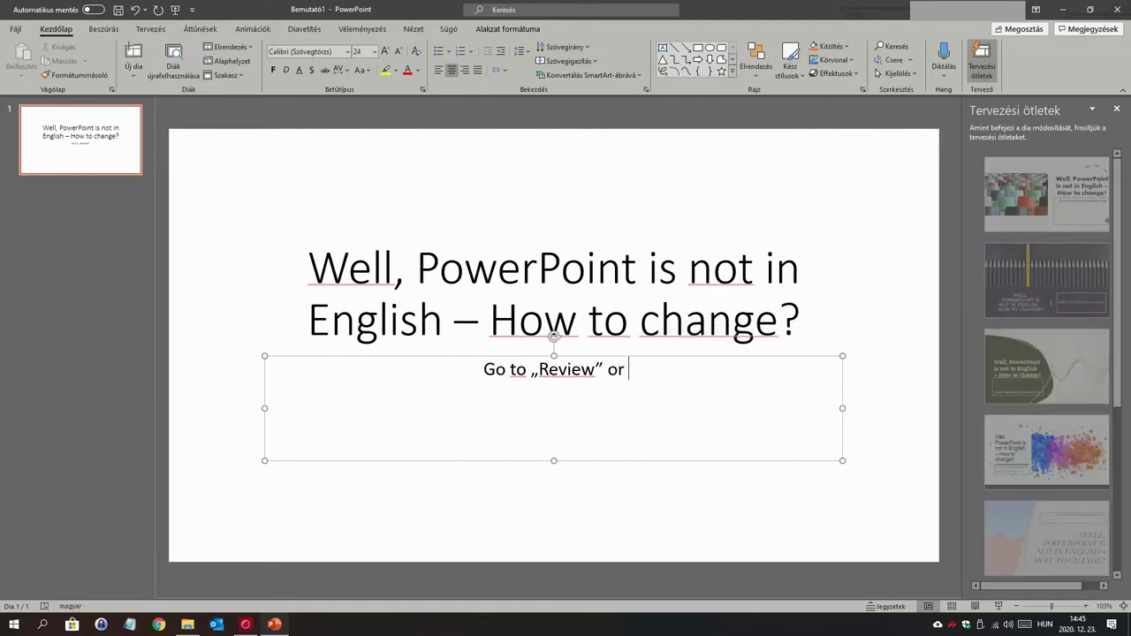
text( whatever i)
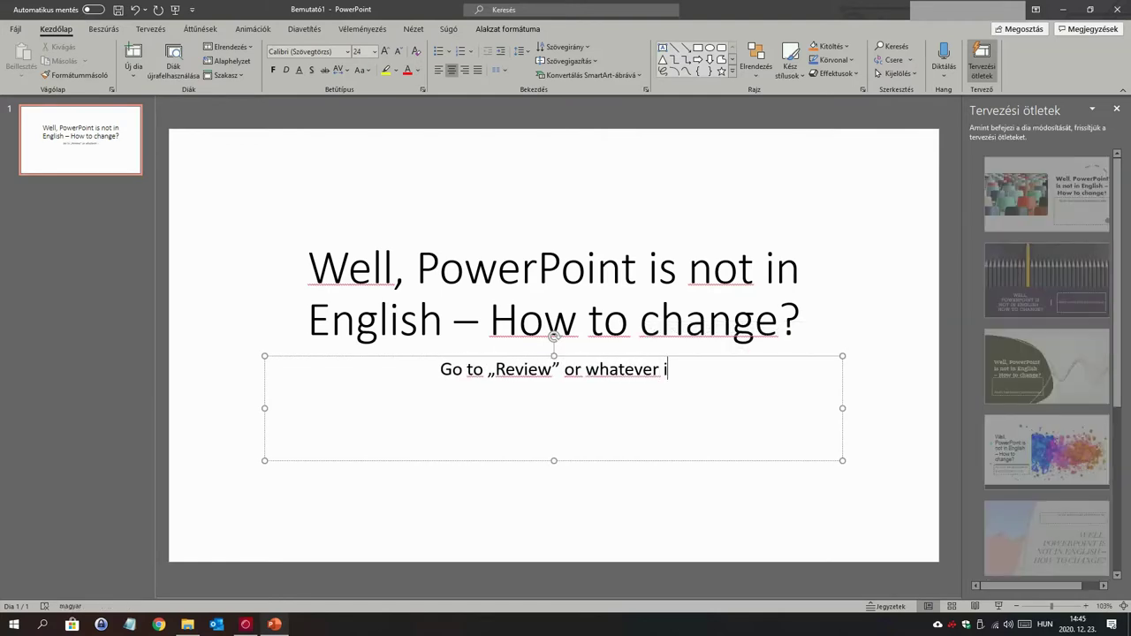
text(t is cal)
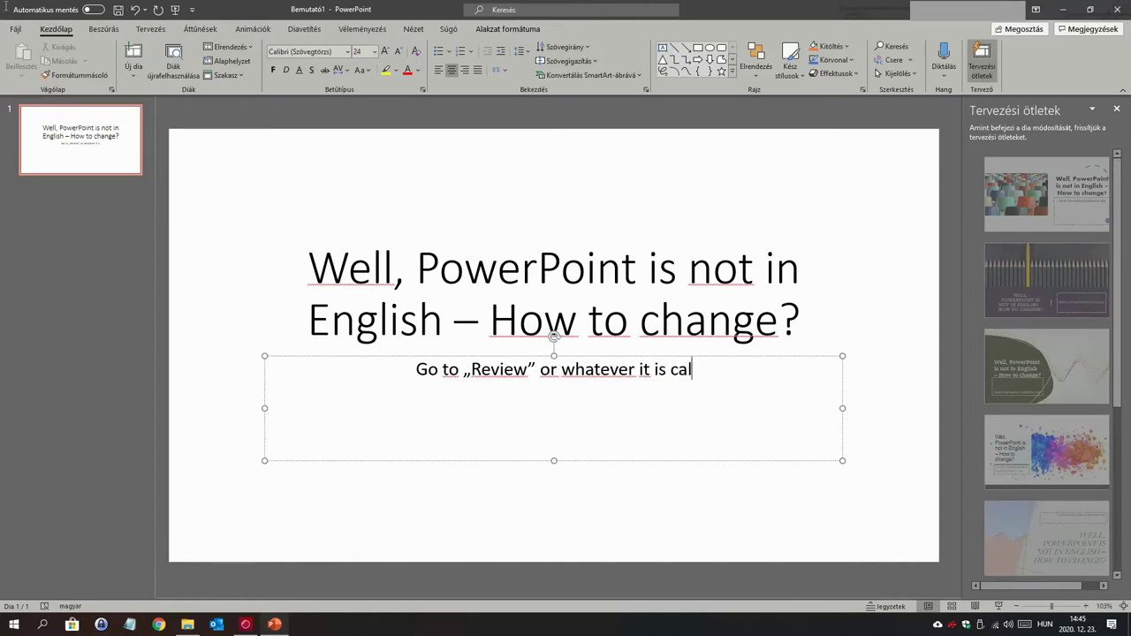
text(led in your le)
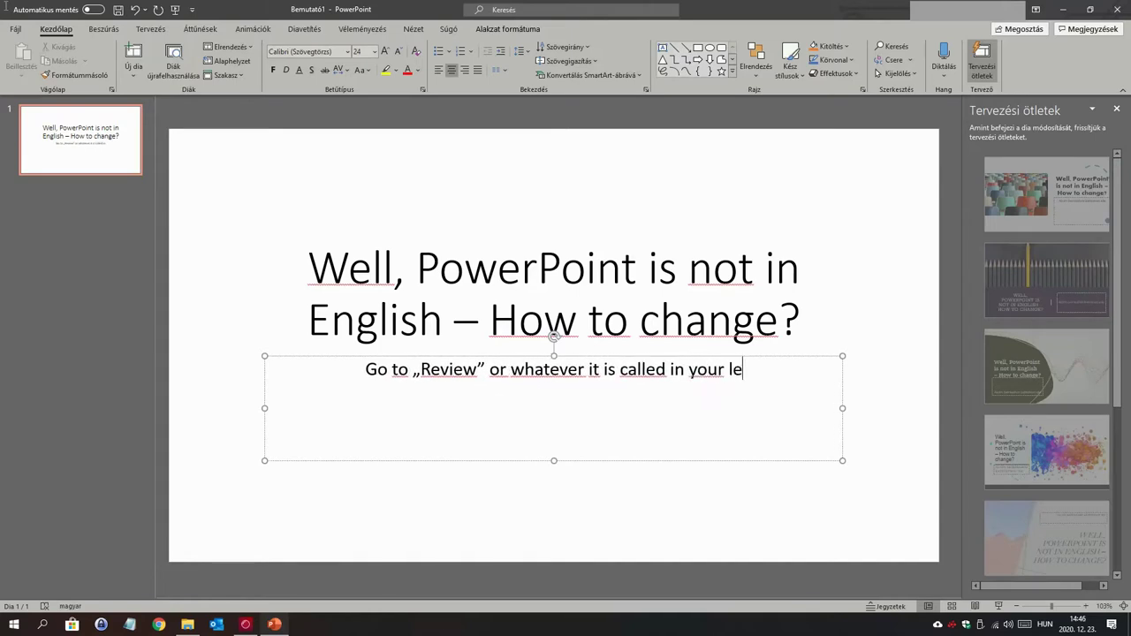
key(BackSpace)
text(anguage.)
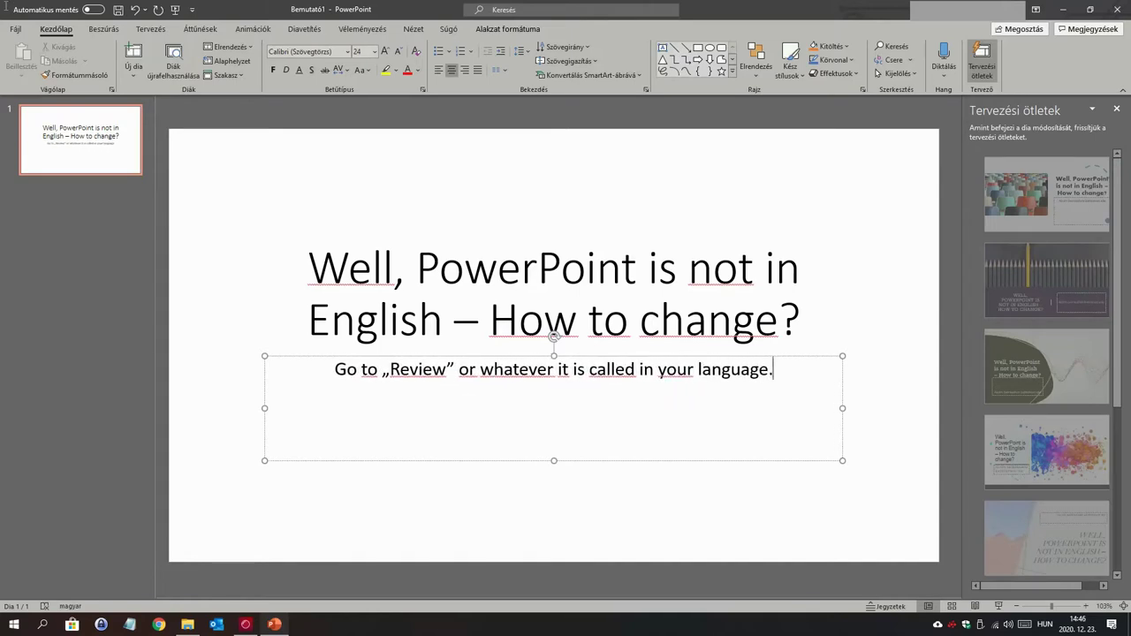
text( Select „Language” )
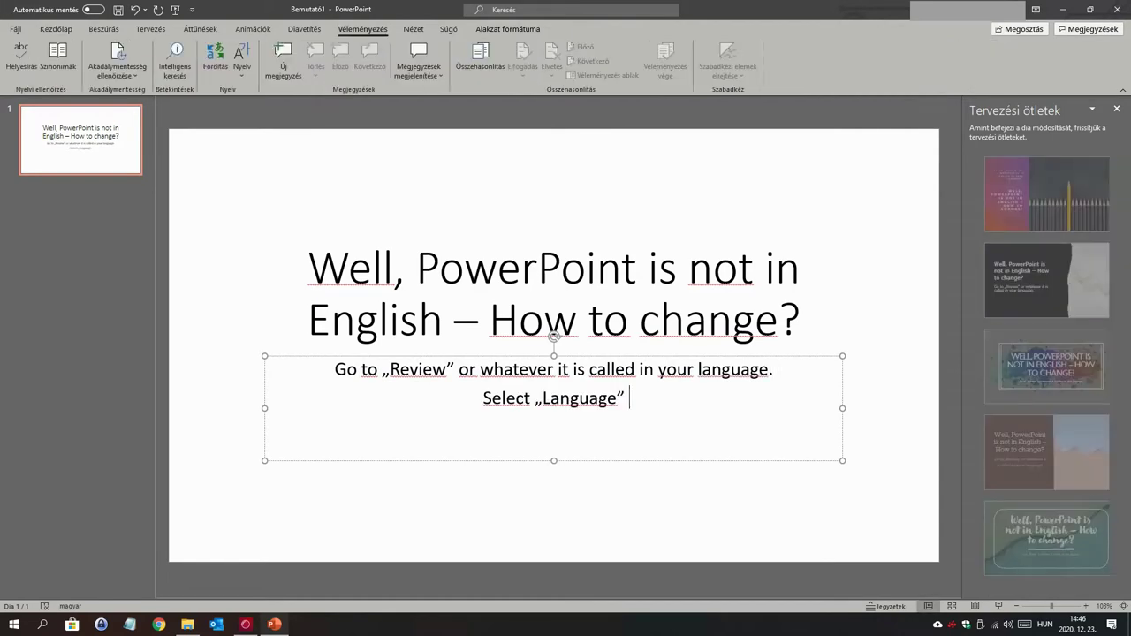
text(from the menu.)
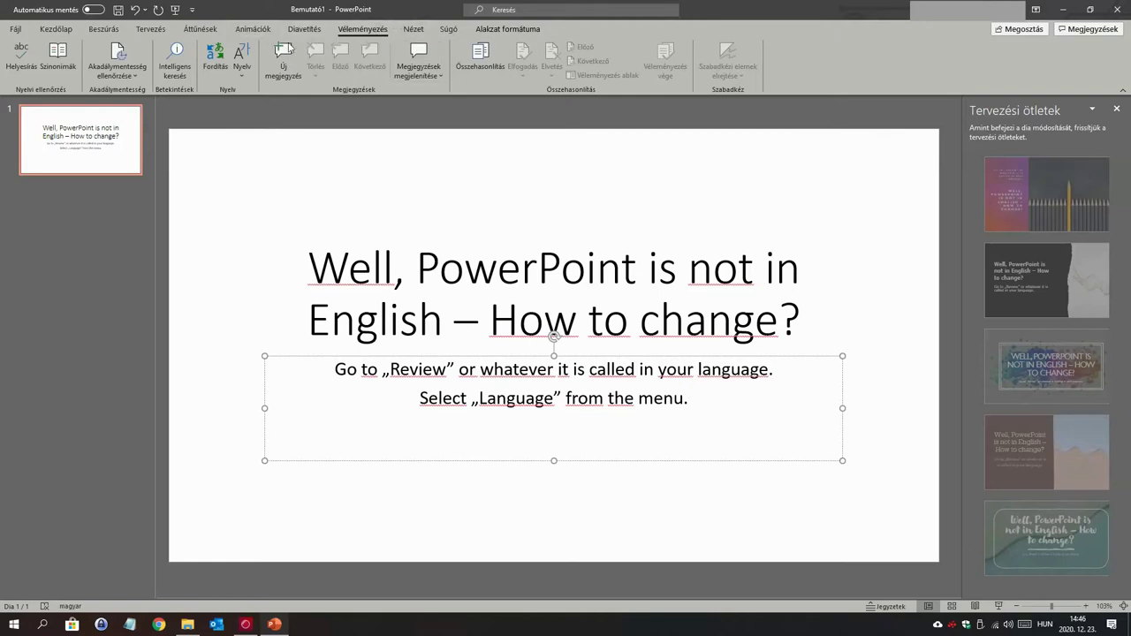
Open Nyelvi beállítások (Language Preferences) from the Nyelv menu on the Review tab
click(241, 71)
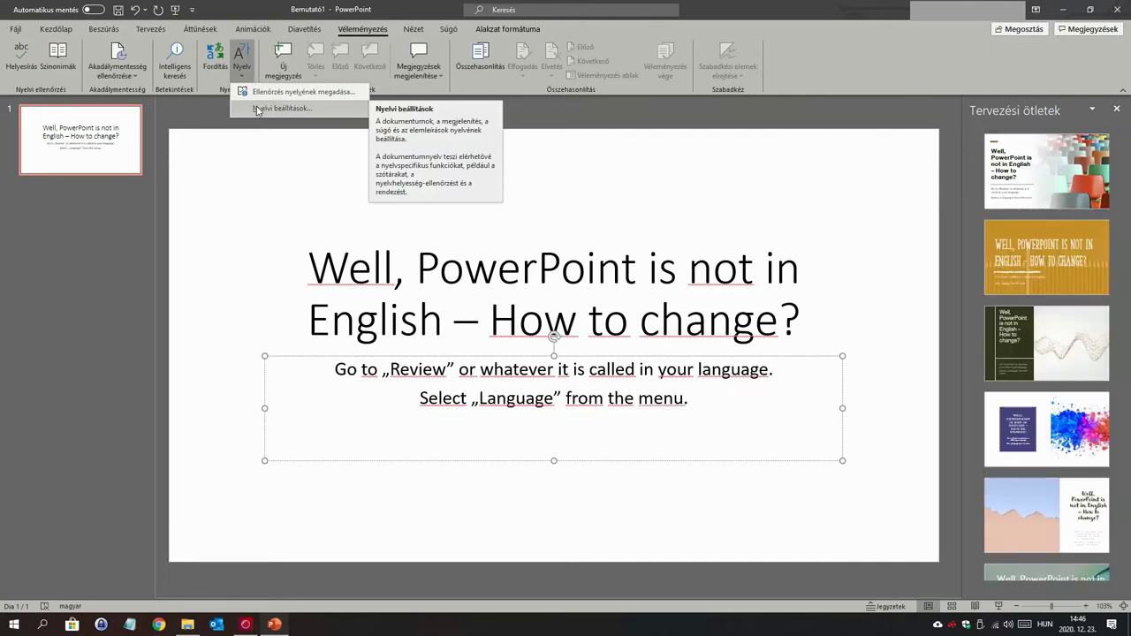
click(258, 108)
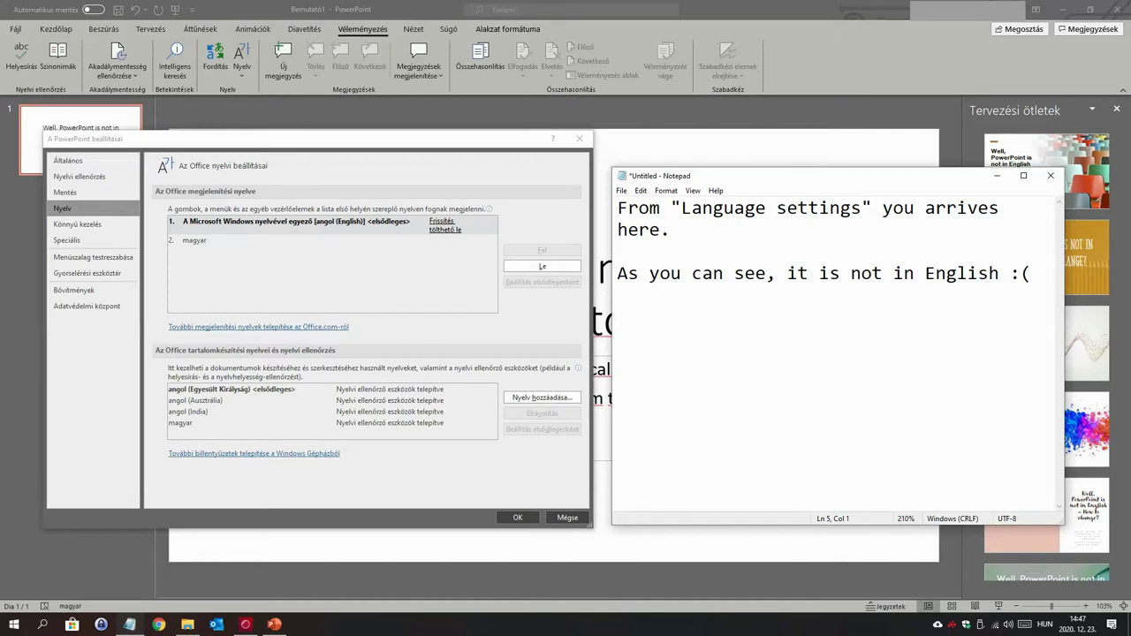
Type a Notepad note that the 'update' link is really the English package
text(On the t)
text(op, )
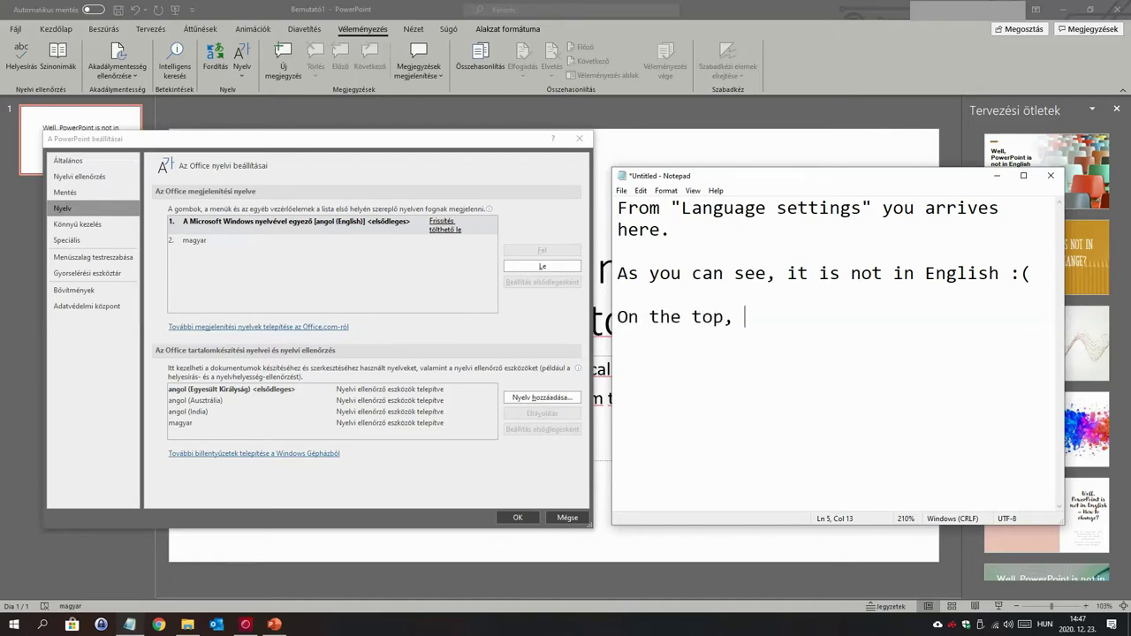
text(nde)
key(BackSpace)
key(BackSpace)
key(BackSpace)
key(BackSpace)
text(in the )
text(1)
text(. A)
text(Micros)
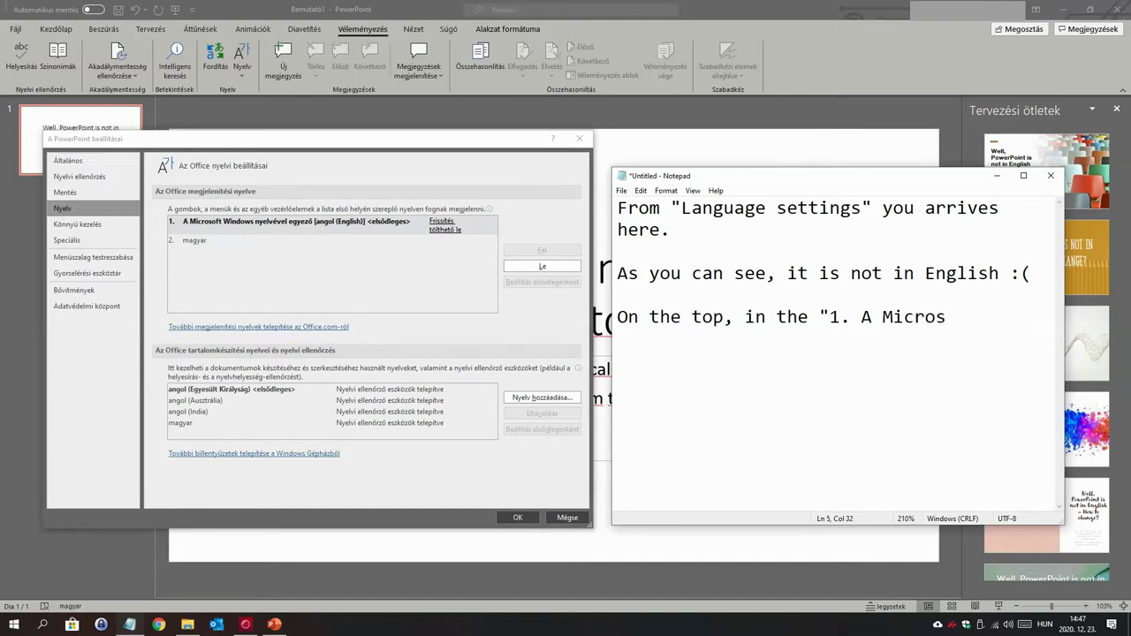
text(oft)
text(..." line)
text( there is a link)
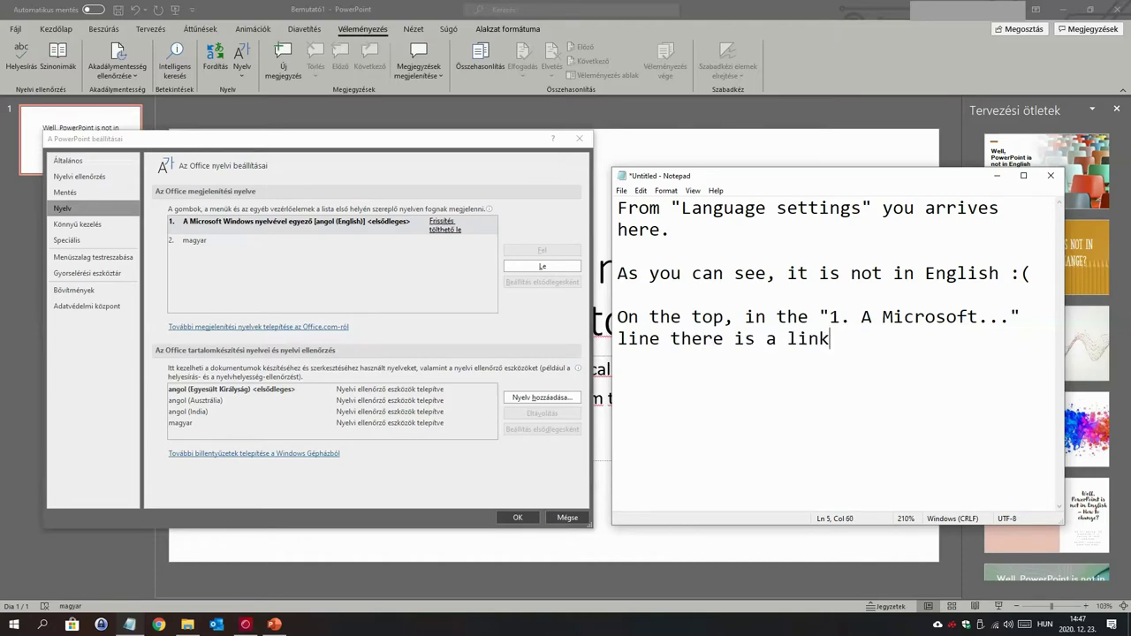
text( - it is )
text(called "u)
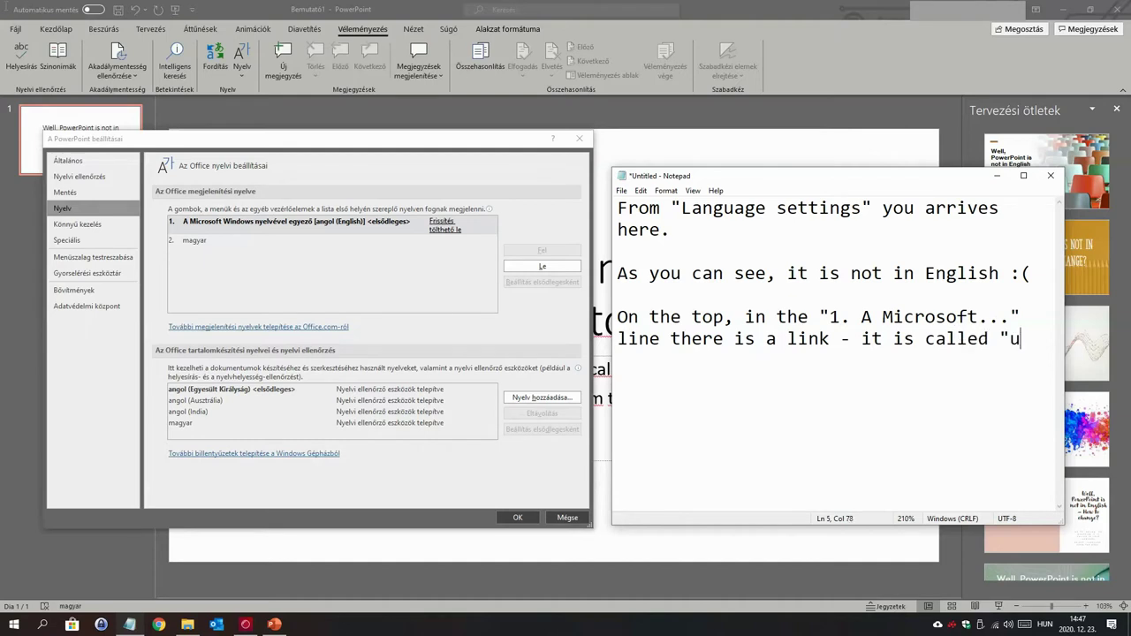
text(pdate")
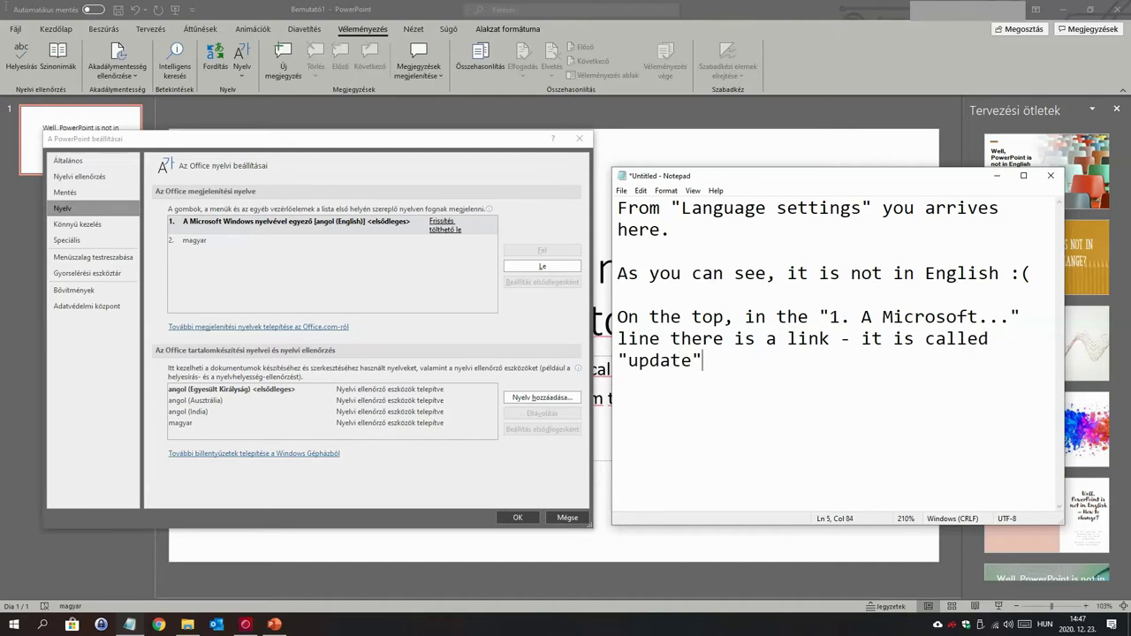
text( but actu)
text(ally this is )
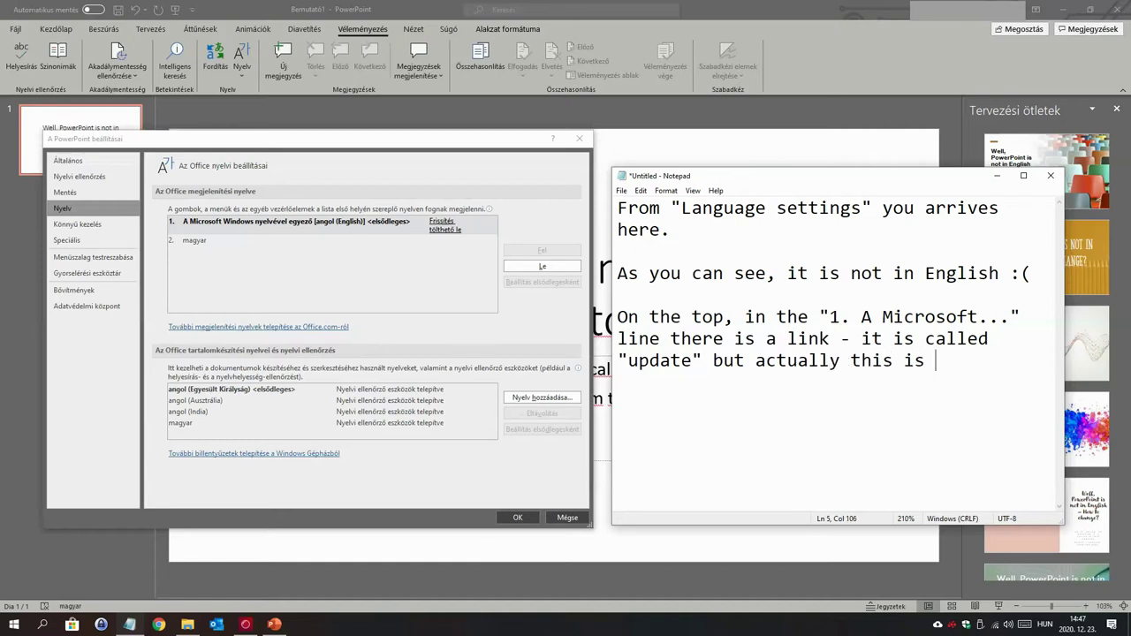
text(the Englis)
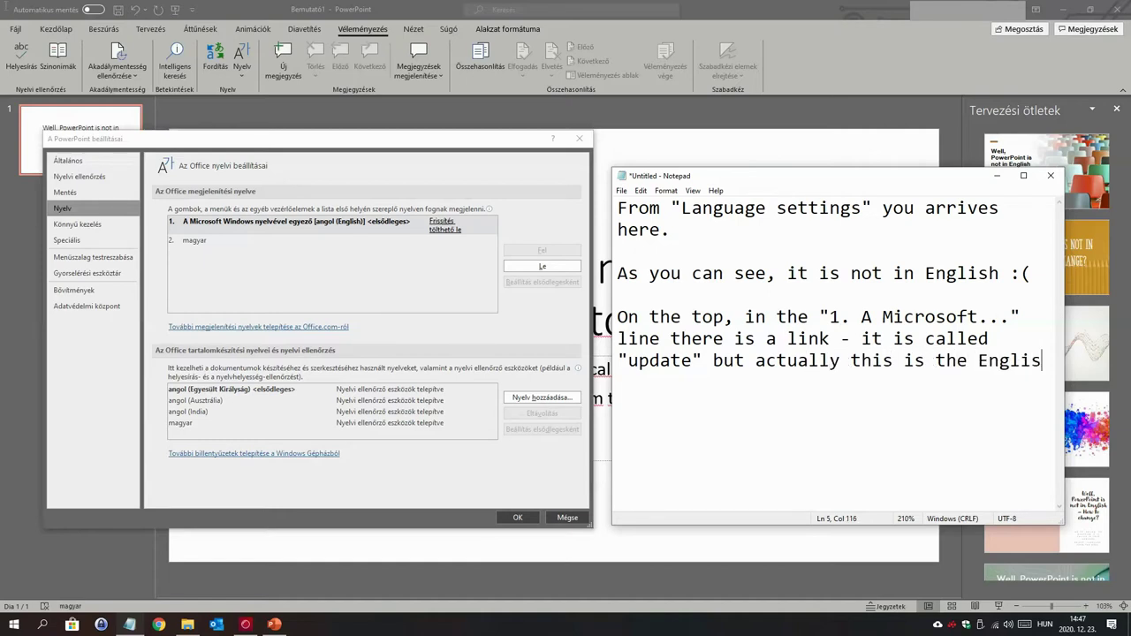
text(h )
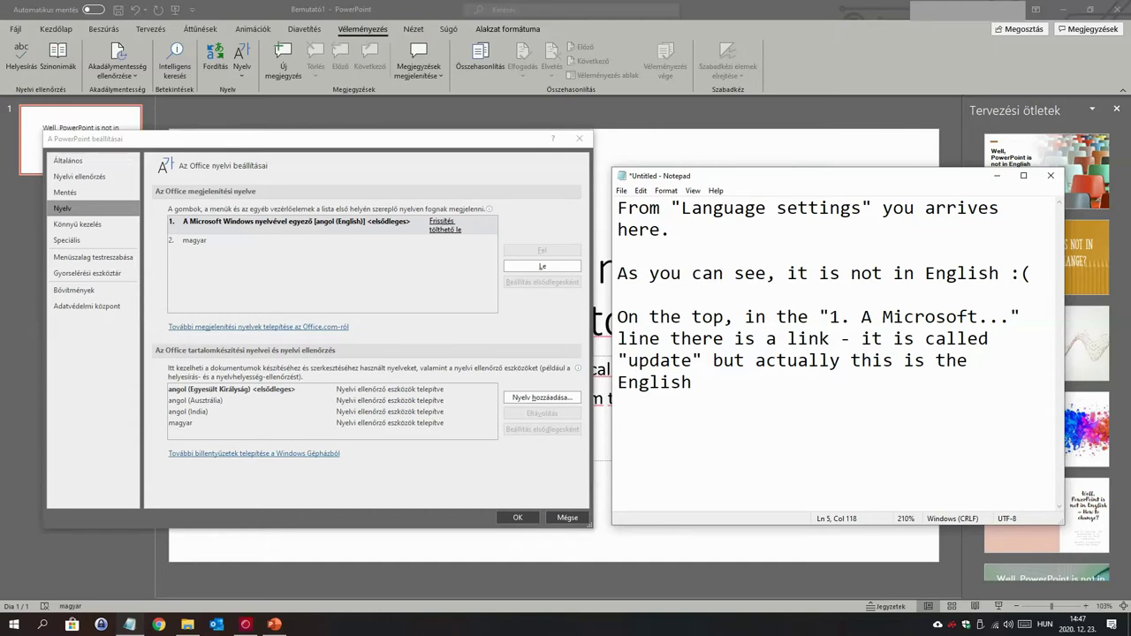
text(package)
text(. Go)
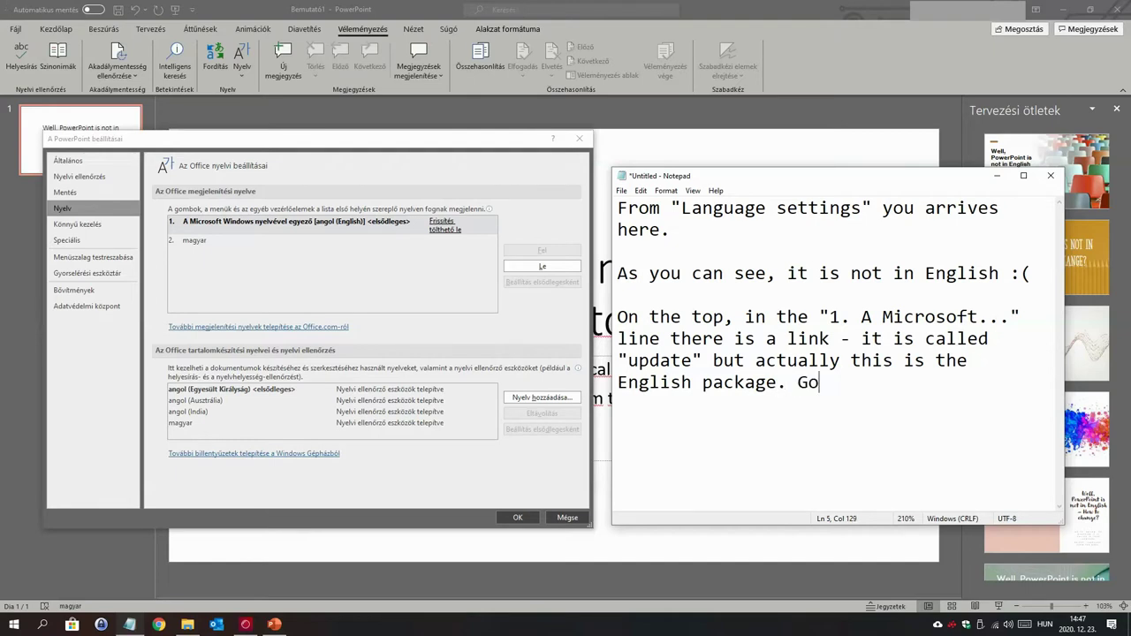
text(to the s)
text(websit)
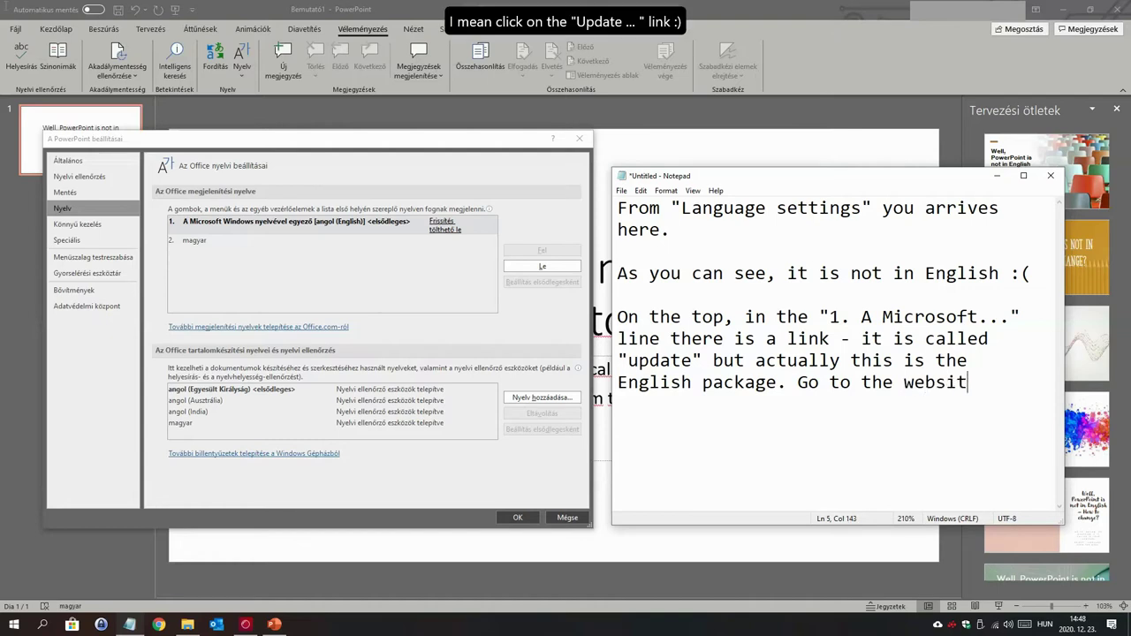
text(e!)
key(Return)
key(Return)
Follow the 'Frissítés telepíthető le' link to the English Language Pack page and reposition Chrome
click(435, 233)
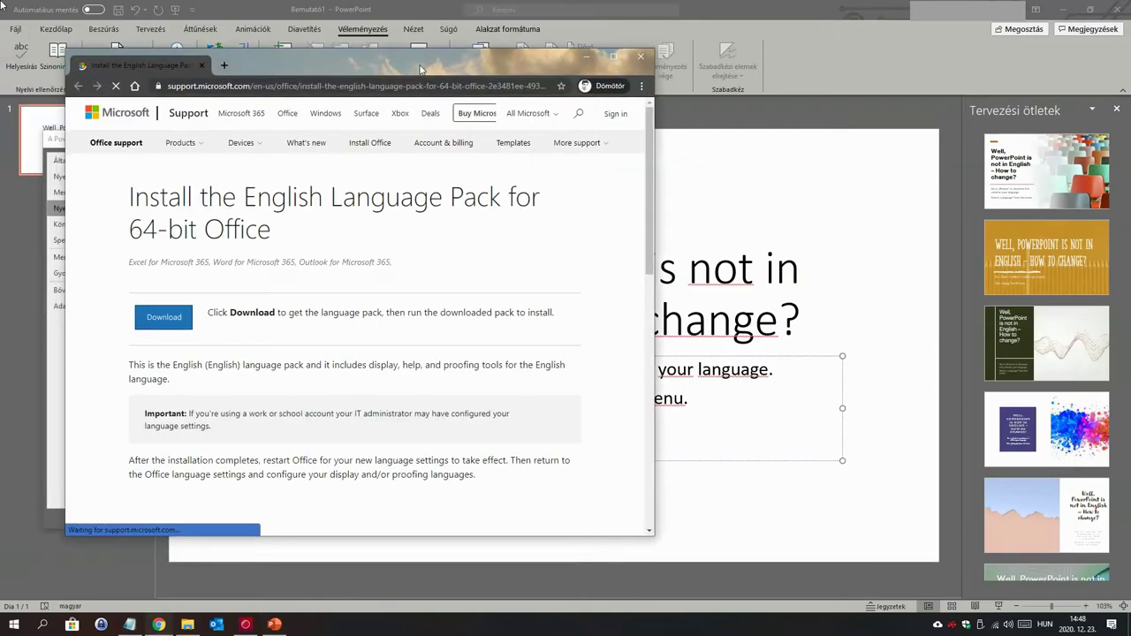
drag(408, 56, 379, 32)
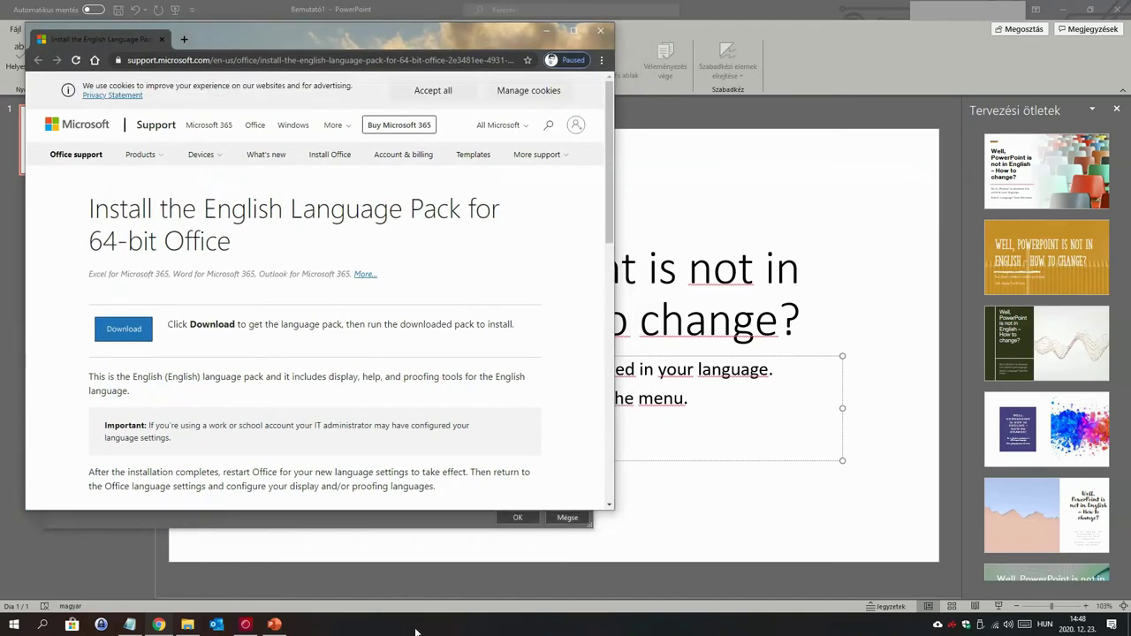
Add 'in English, hurray. Download!' to the note and download the English language pack
click(129, 624)
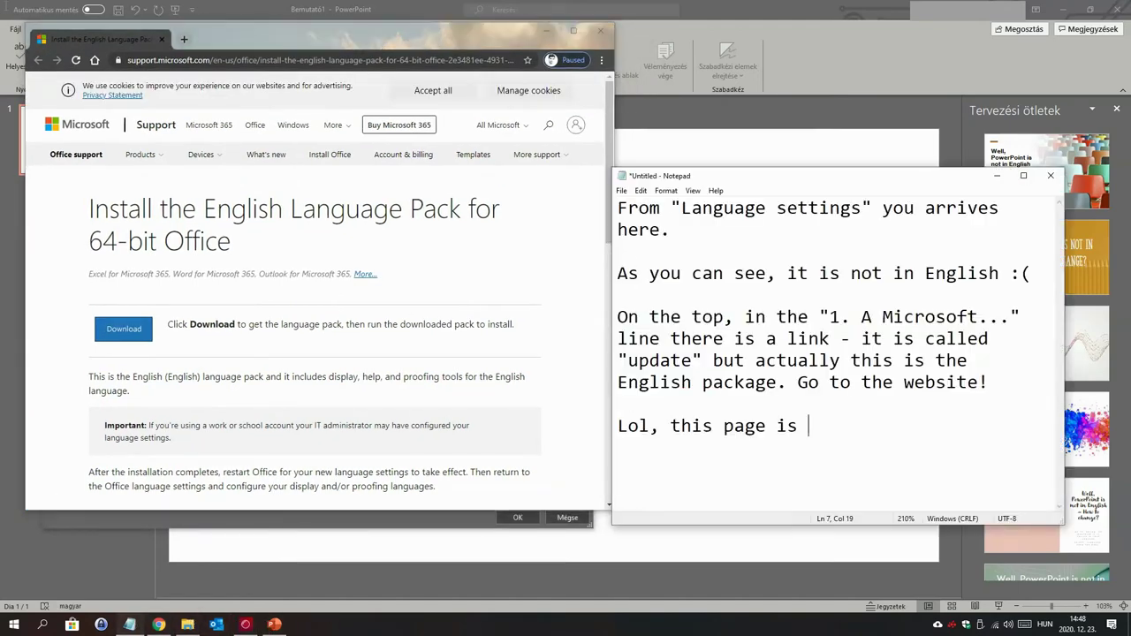
text(in English, )
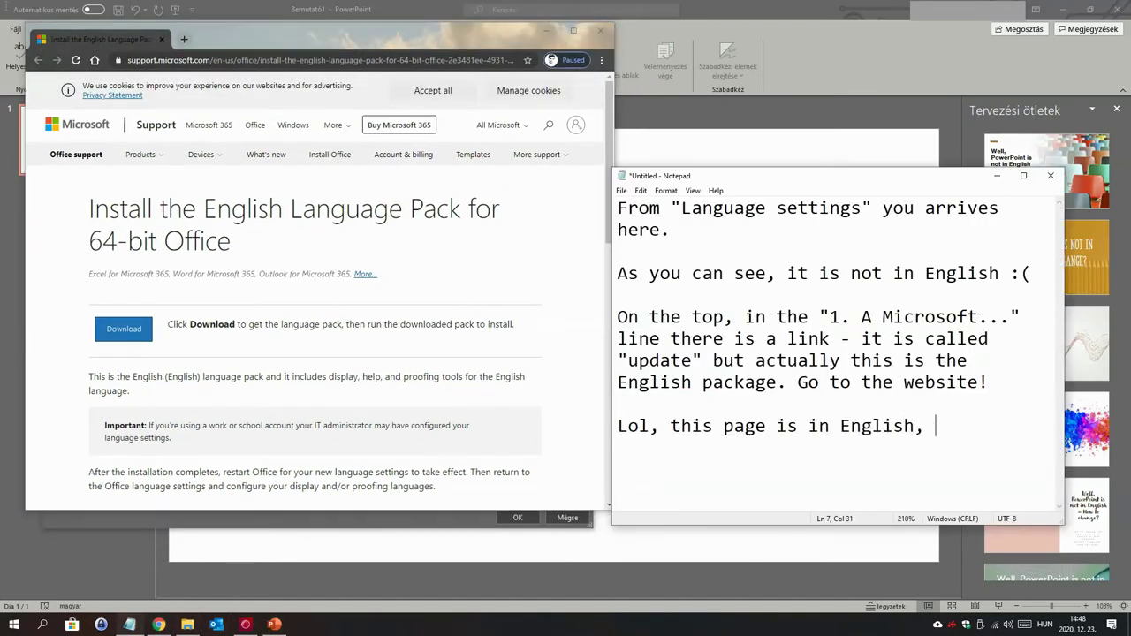
text(hurray. )
text(Downo)
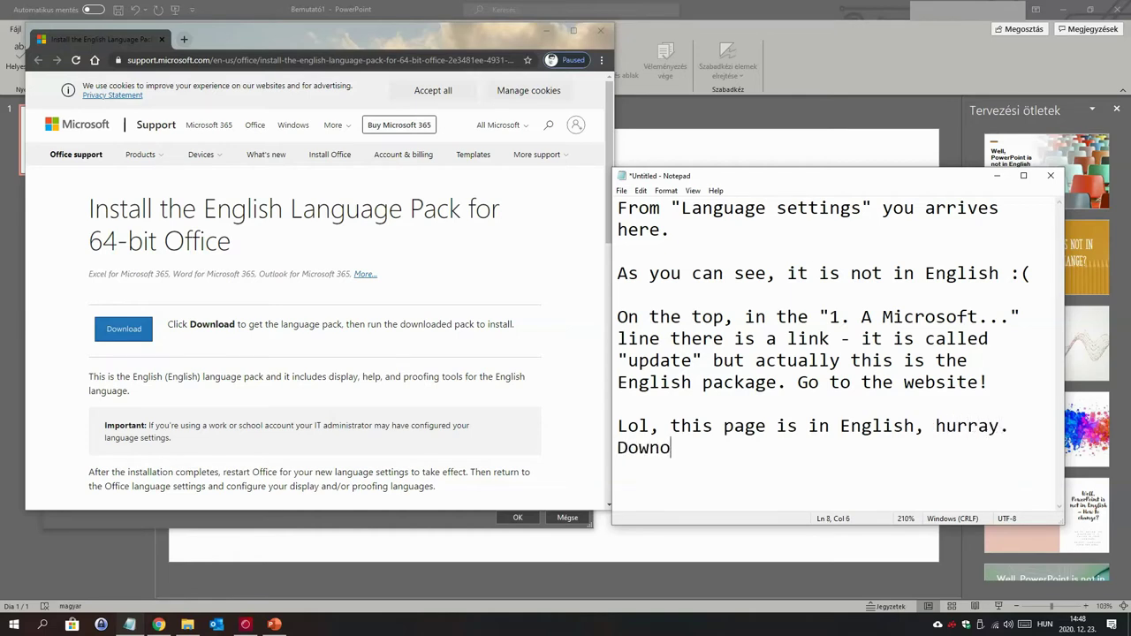
key(BackSpace)
text(load!)
key(Return)
key(Return)
click(134, 334)
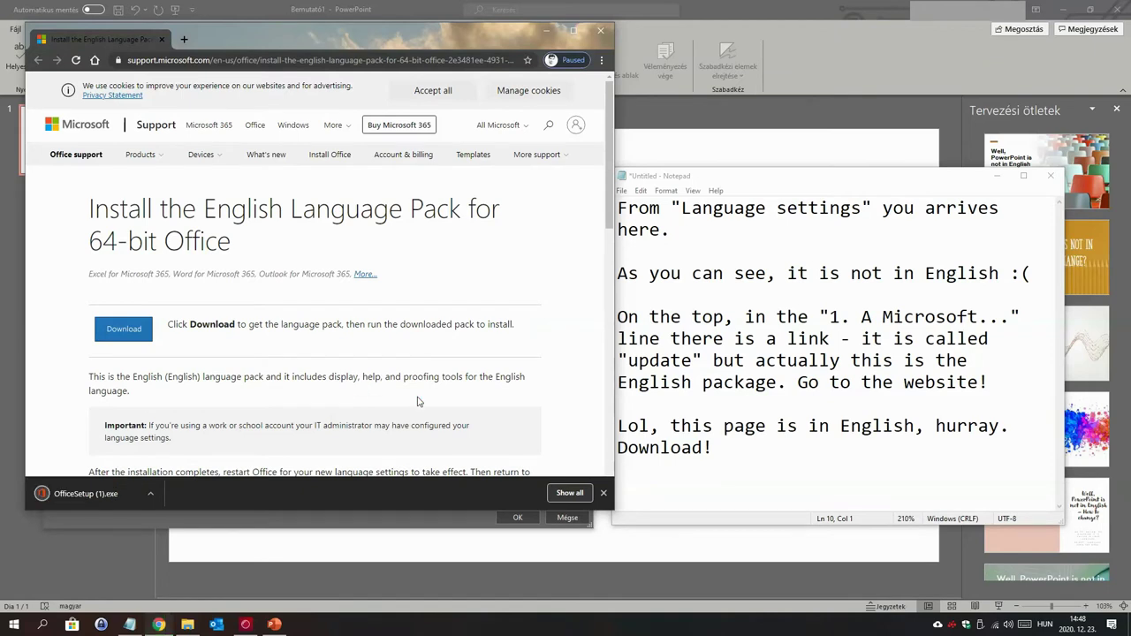
Note that PowerPoint should be closed first before starting OfficeSetup.exe
click(694, 478)
key(Return)
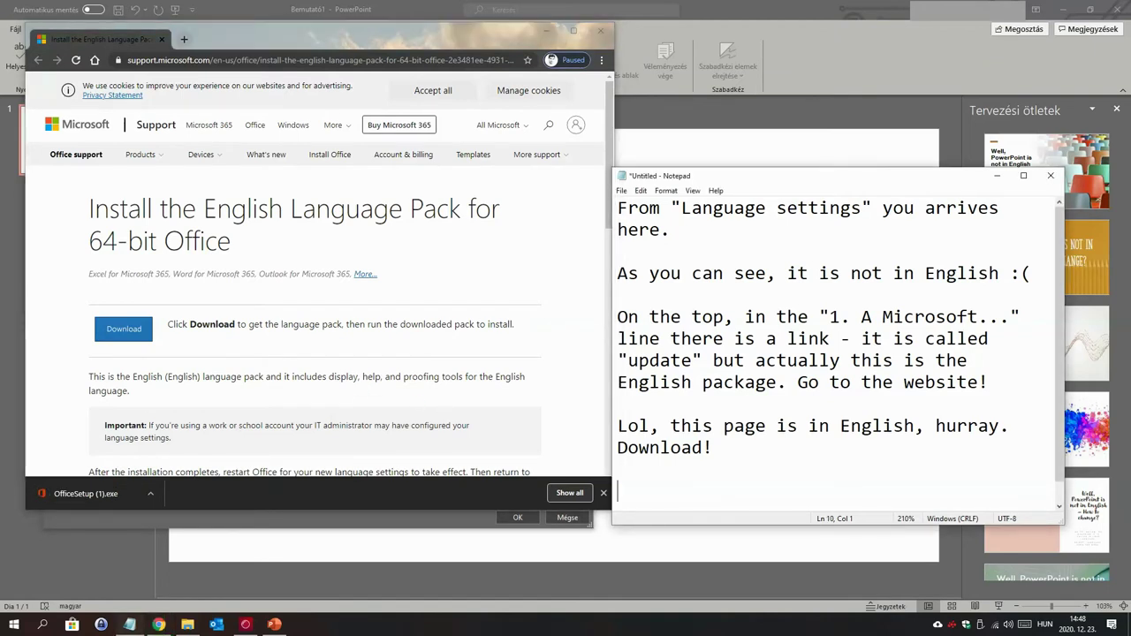
text(I think)
key(BackSpace)
text(nk if I star)
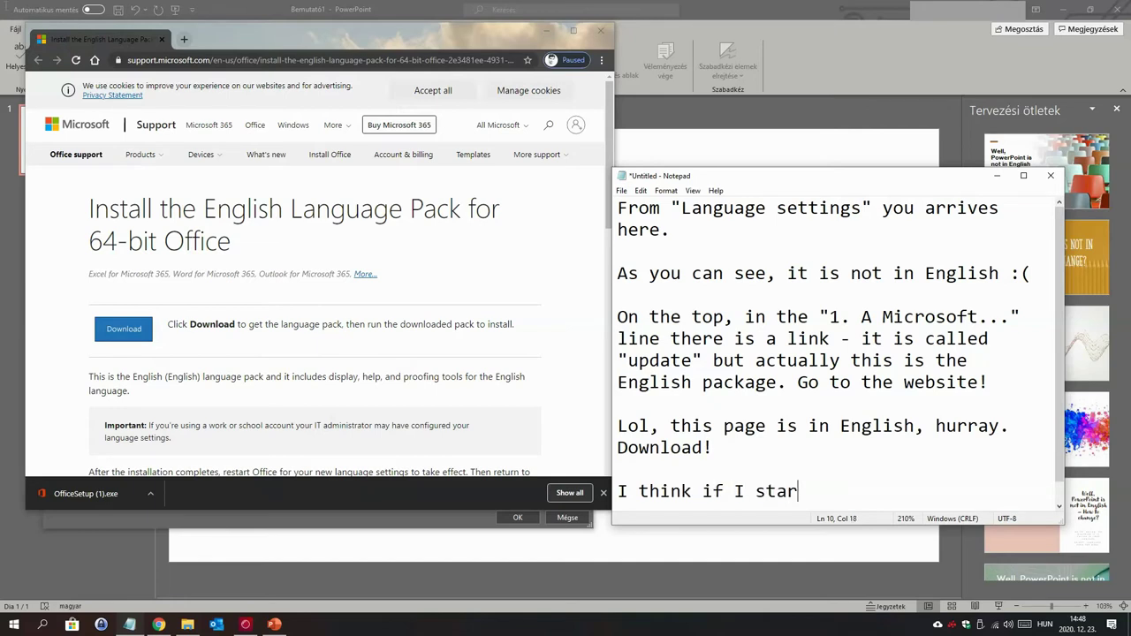
text(t it, it w)
text(ill take long - )
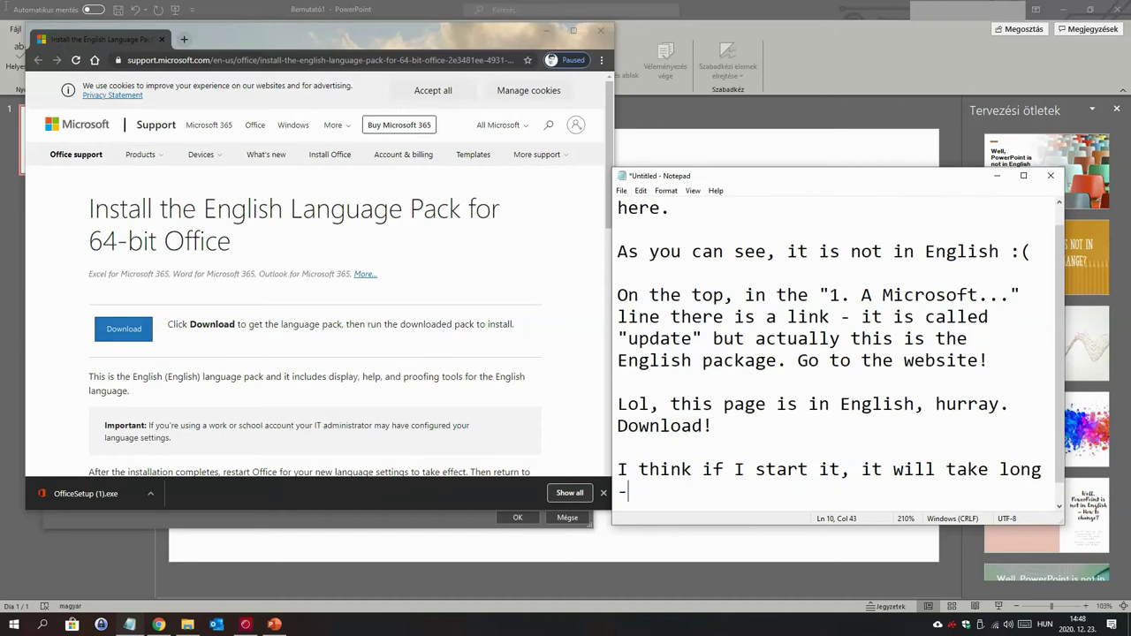
text(first )
text(I close my )
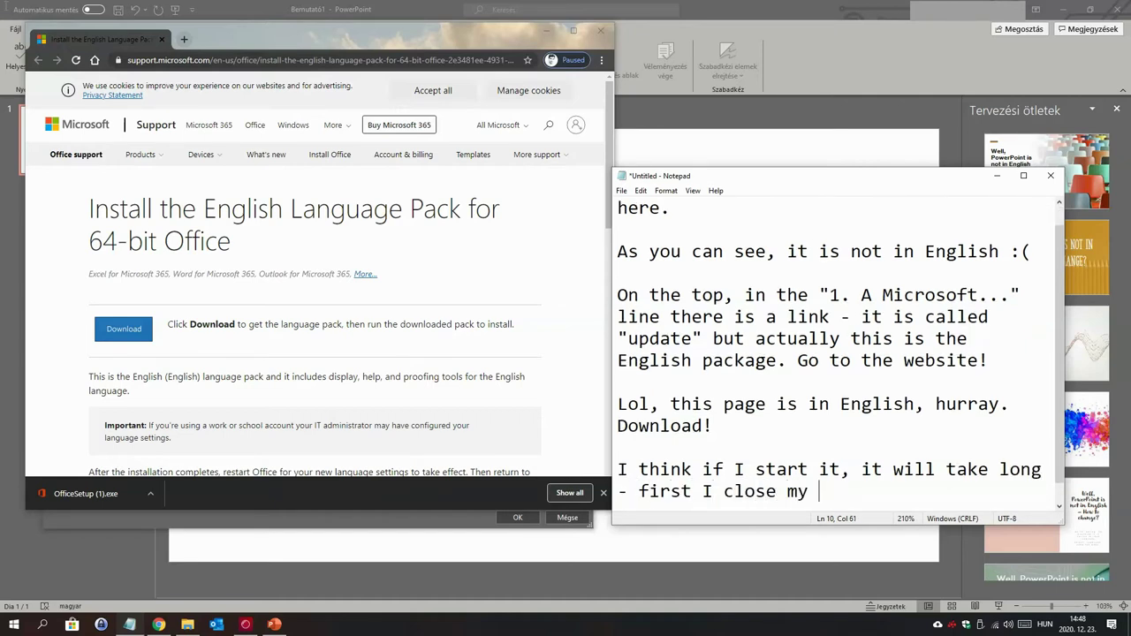
text(work in PP. )
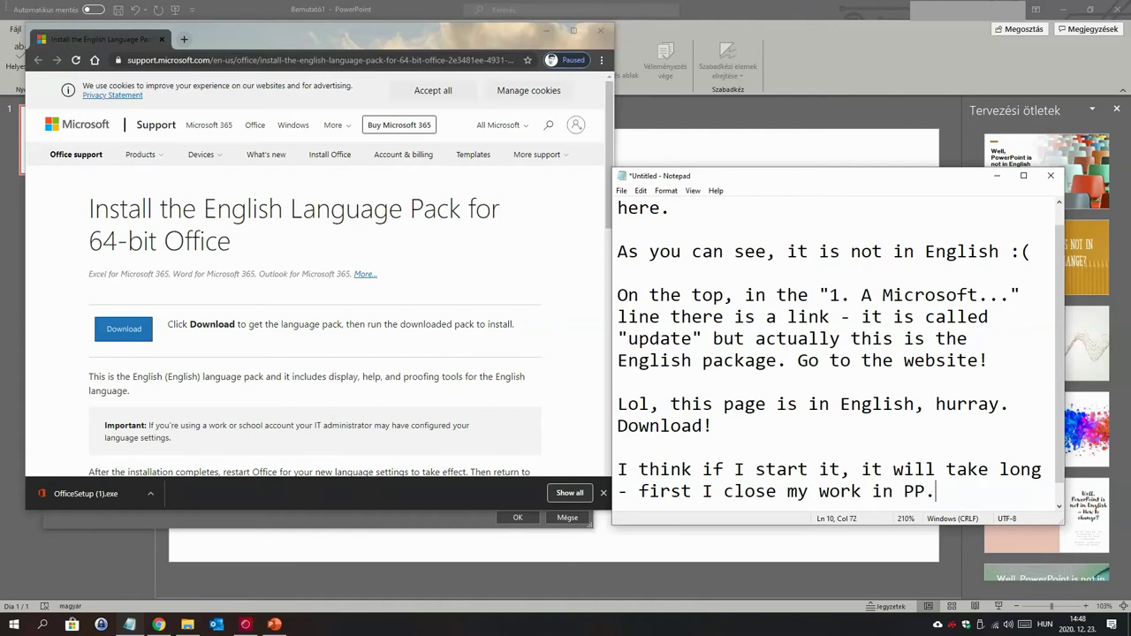
text(Then )
text(I start )
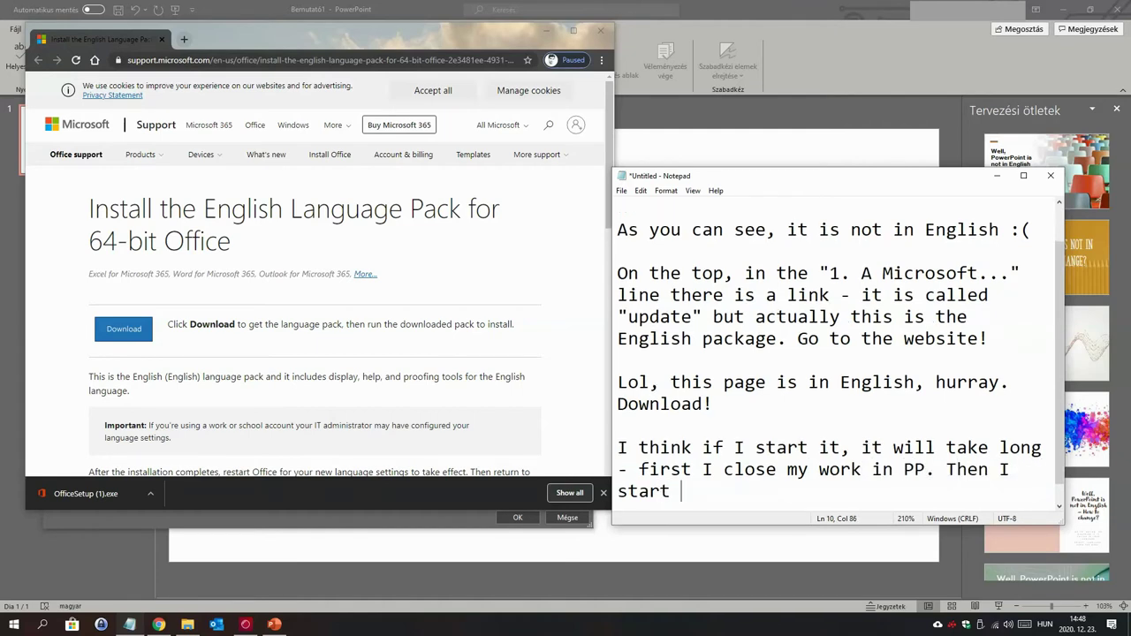
text(the Office)
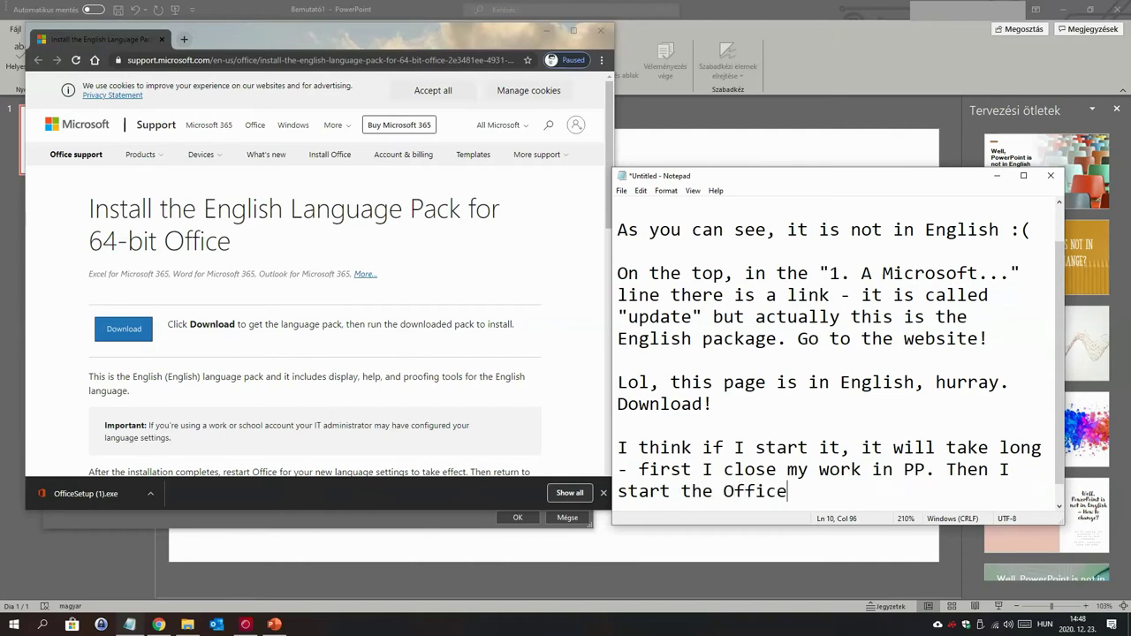
text(s)
key(BackSpace)
text(Setu)
text(p.)
text(exe)
Run OfficeSetup (1).exe from Chrome's download bar and add 'Ok, approve' to the note
key(Return)
key(Return)
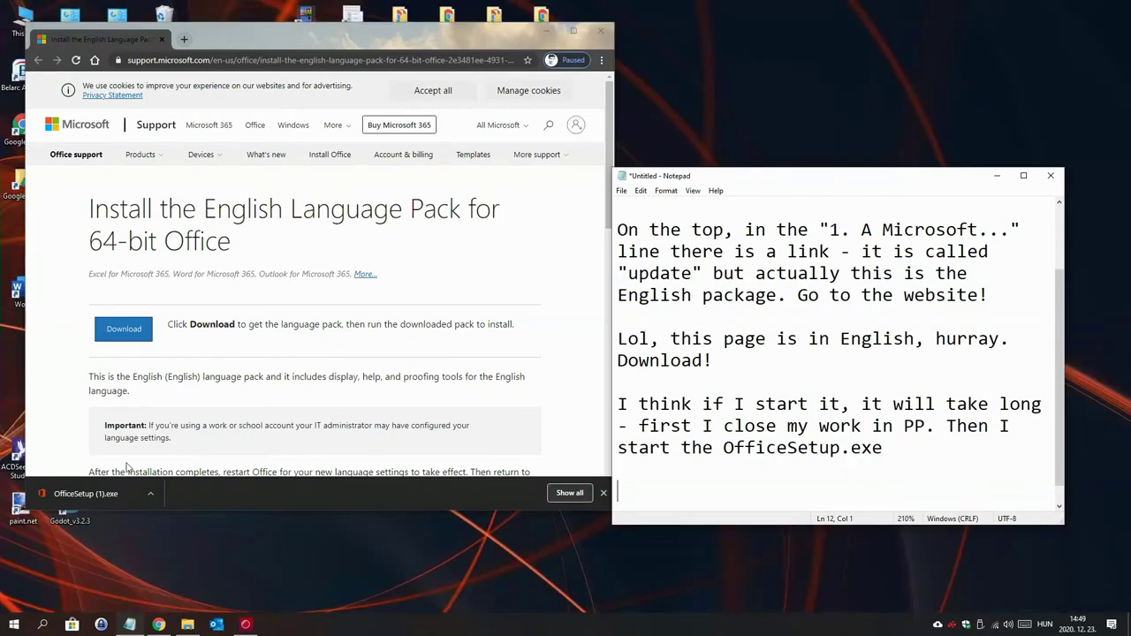
click(104, 497)
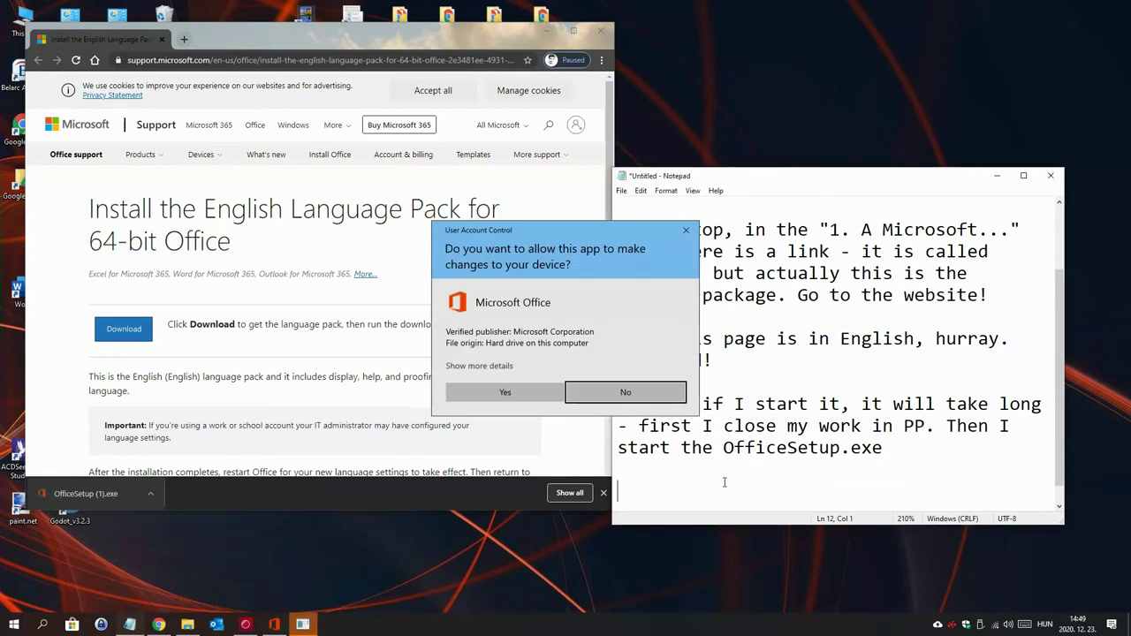
text(Ok, a)
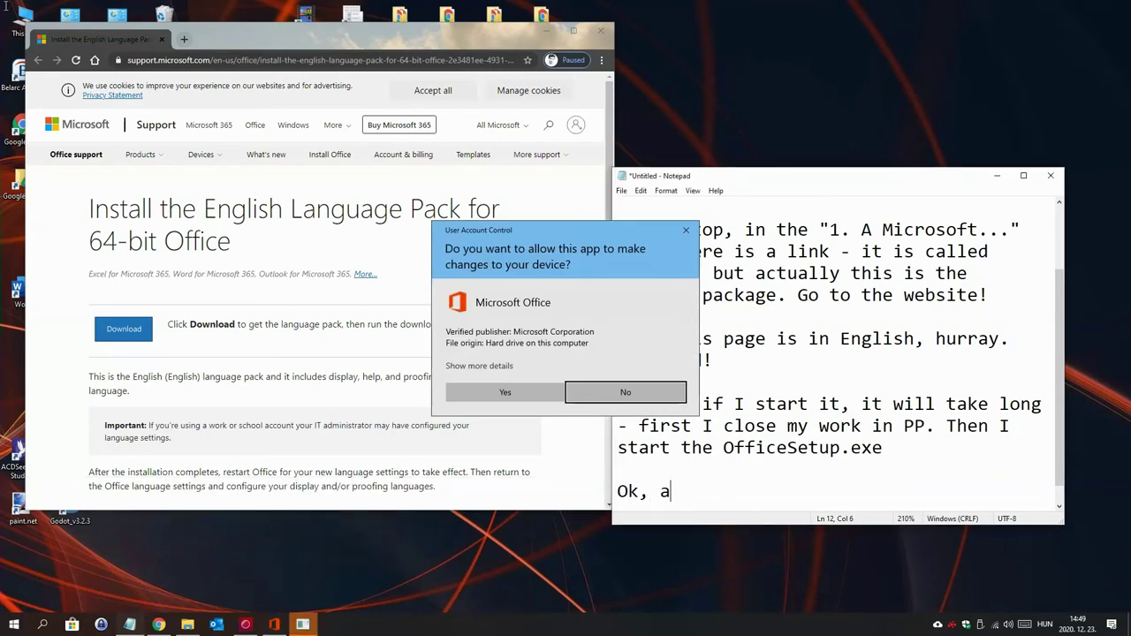
text(pprove)
key(Return)
key(Return)
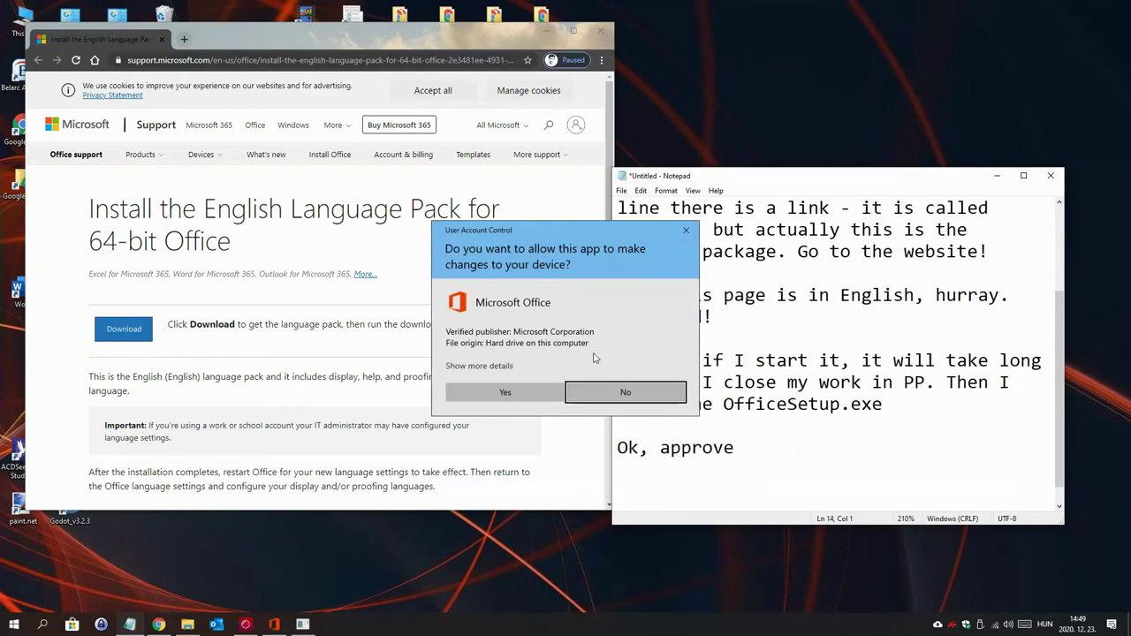
Allow the Office setup to make changes, move Notepad aside, and type 'Wait...'
click(528, 401)
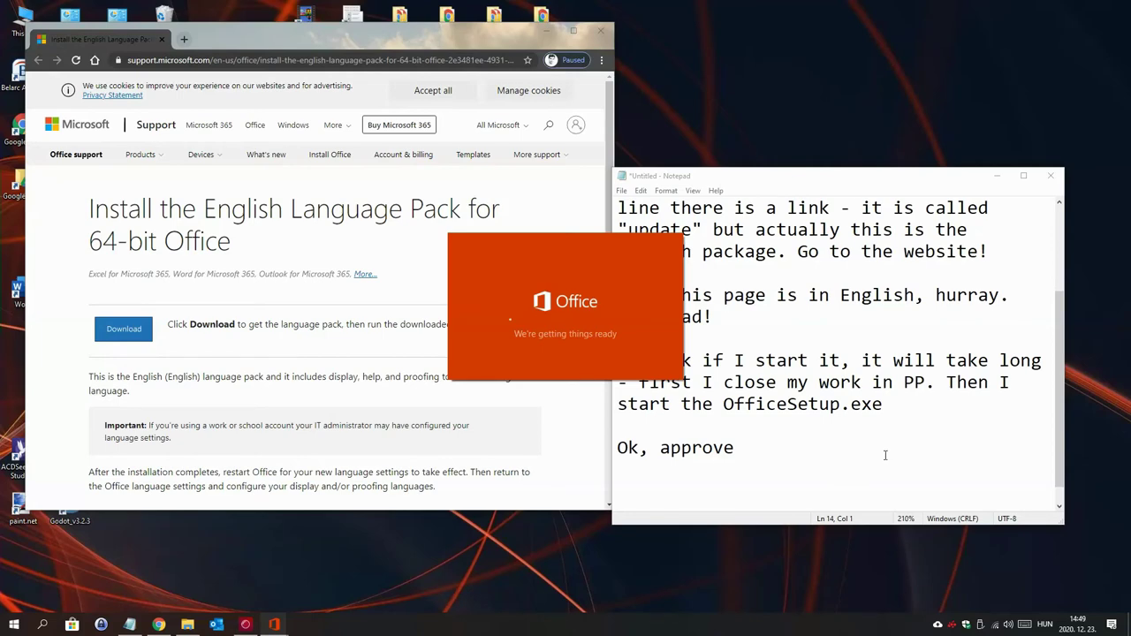
drag(798, 181, 871, 119)
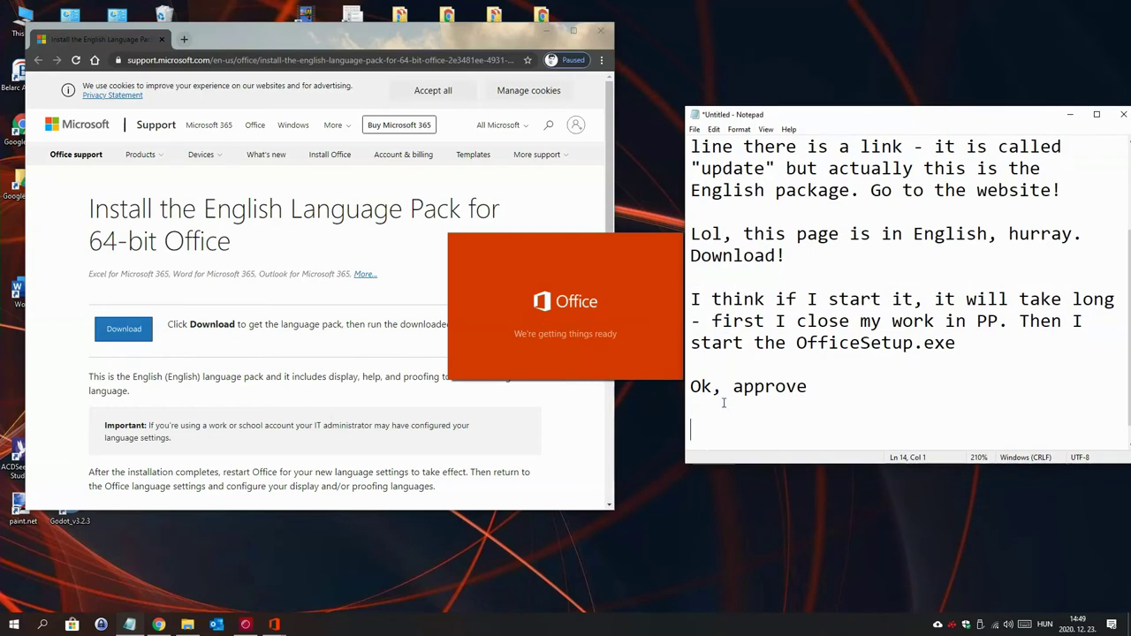
text(W)
key(BackSpace)
text(Wait...)
key(Return)
key(Return)
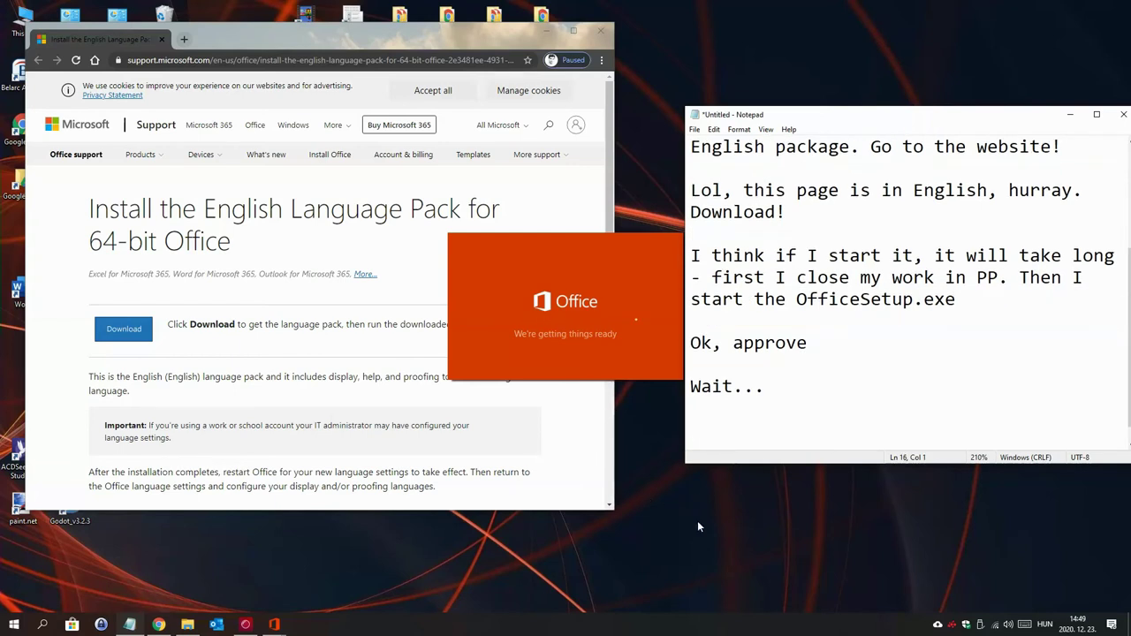
Add notes 'I was right, it takes time to install.' and 'Don't use Office apps during the setup'
key(BackSpace)
text(I was right, it takes time to insta)
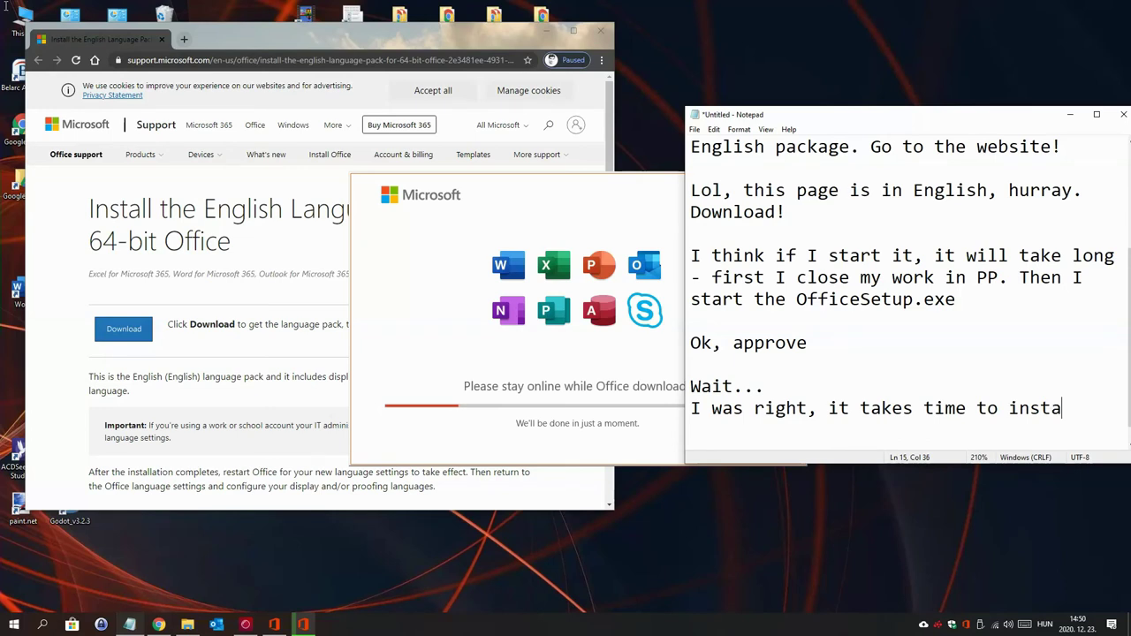
text(ll.)
key(Return)
key(Return)
text(Don't use Office apps during the setup)
key(Return)
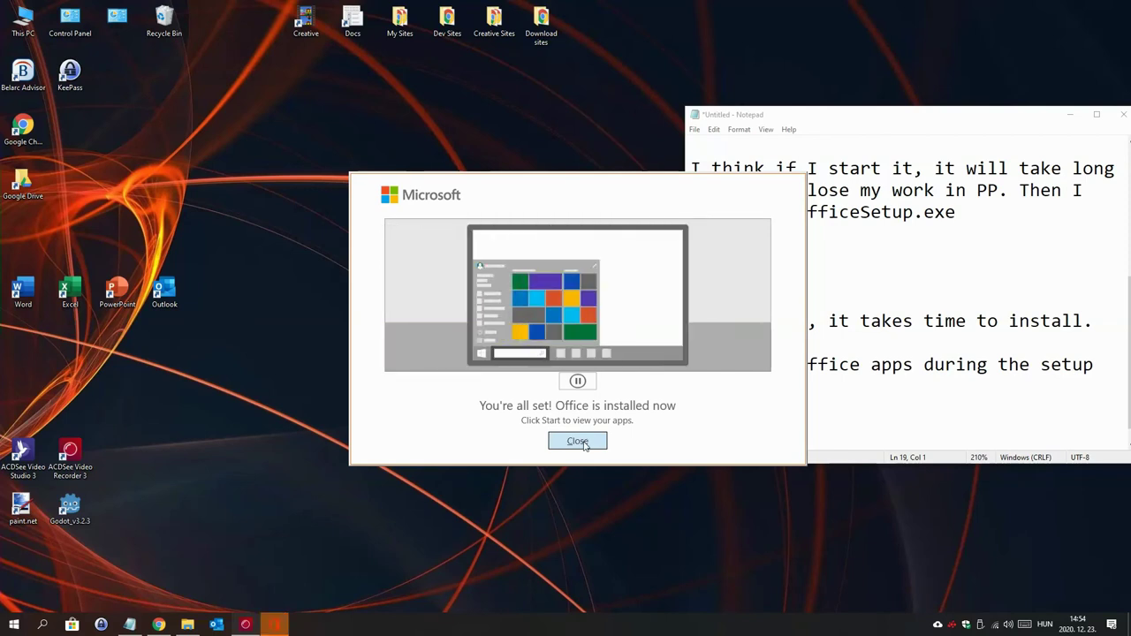
Close the finished Office installer and add 'Done? Let's see!' to the note
click(585, 445)
click(743, 431)
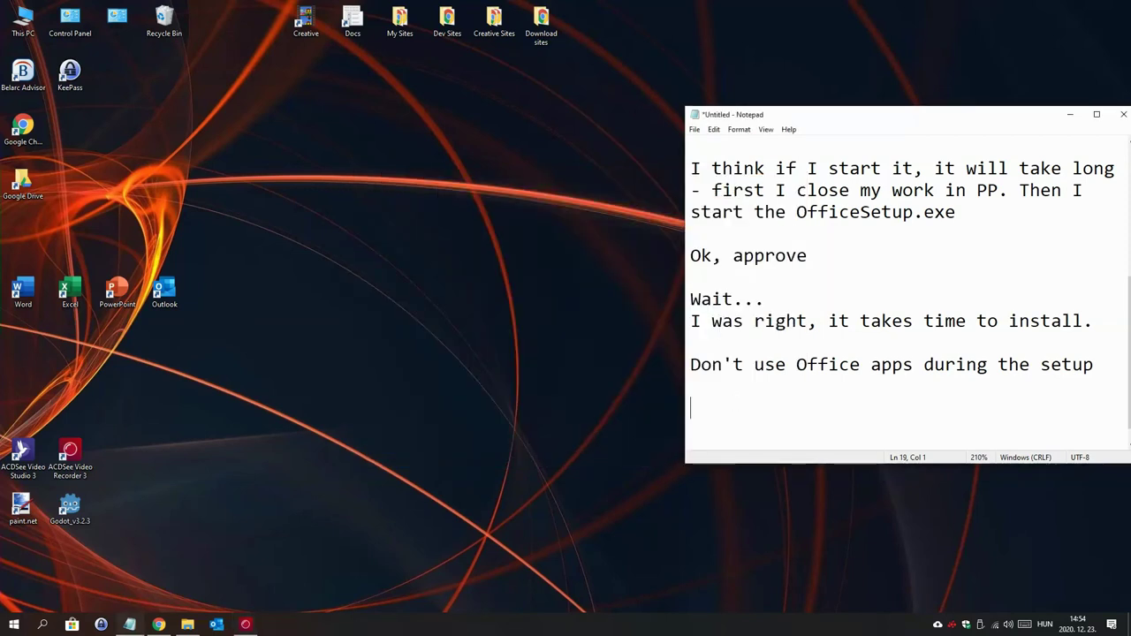
text(Done)
text(? Le)
text(t)
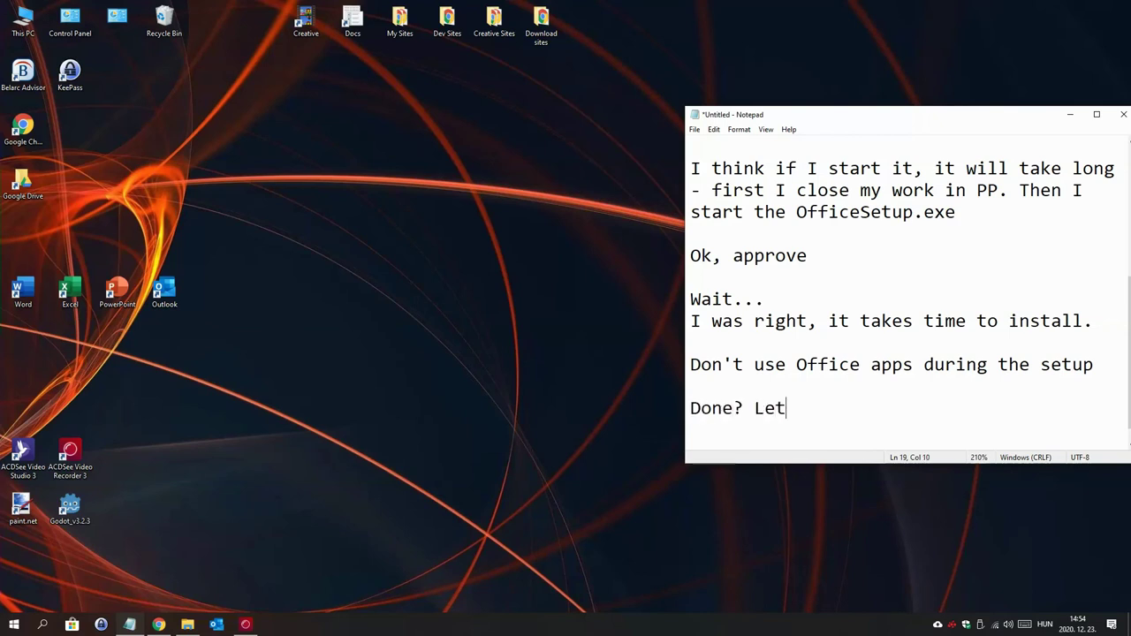
text('s see!)
key(Return)
key(Return)
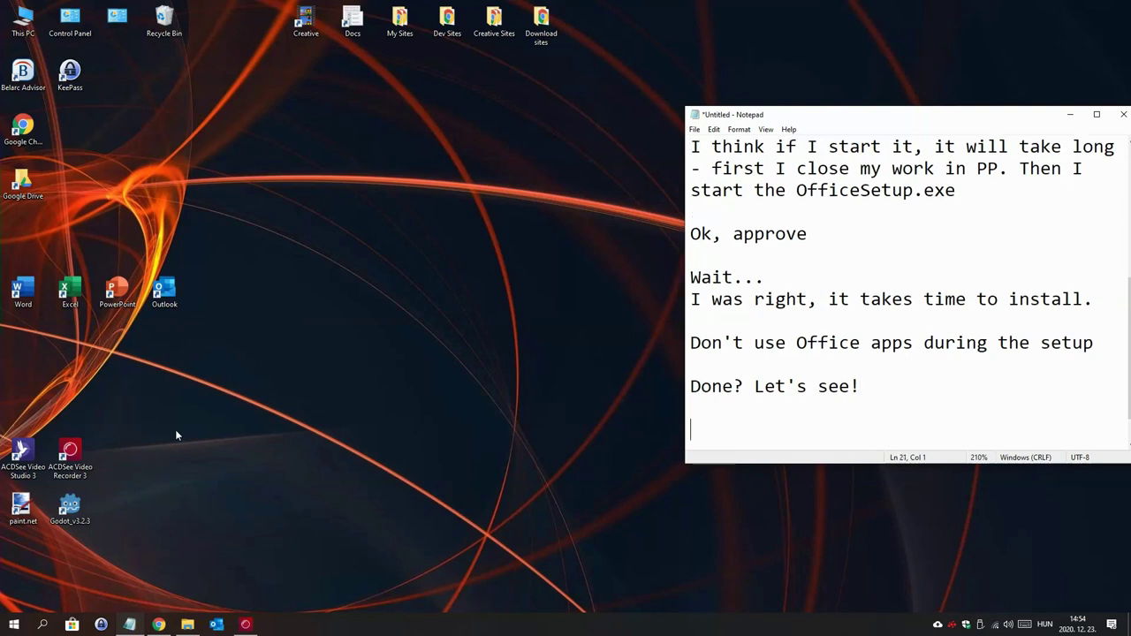
Relaunch PowerPoint from the desktop shortcut, note 'Wow, true! :)', and bring its English window forward
click(124, 303)
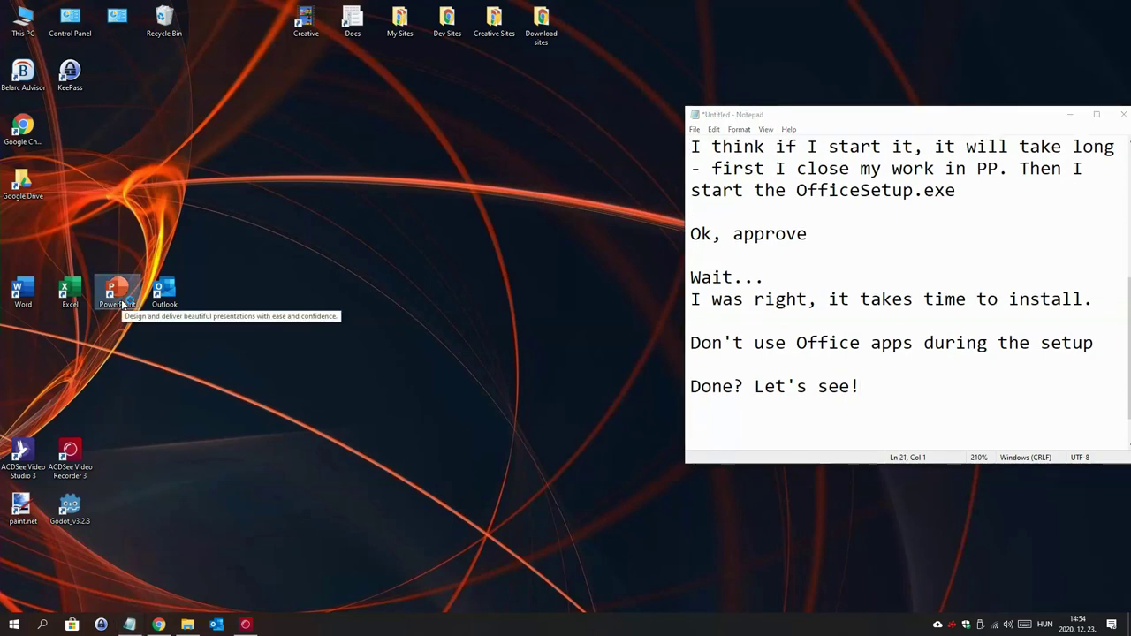
click(796, 364)
click(814, 411)
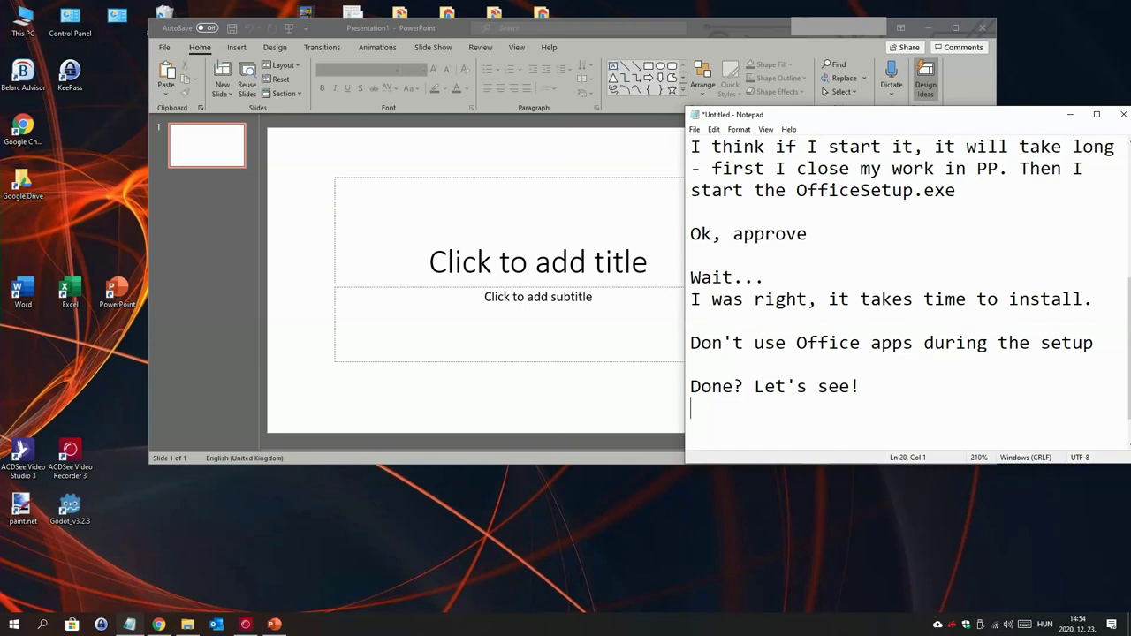
text(Wow, )
text(true! :))
key(Return)
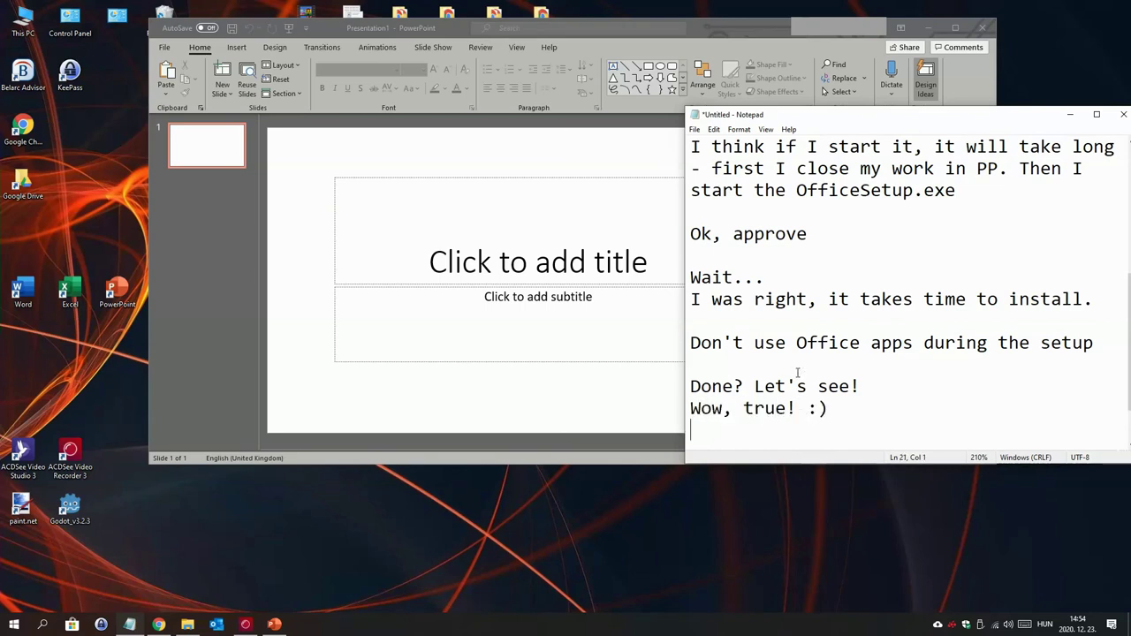
click(713, 51)
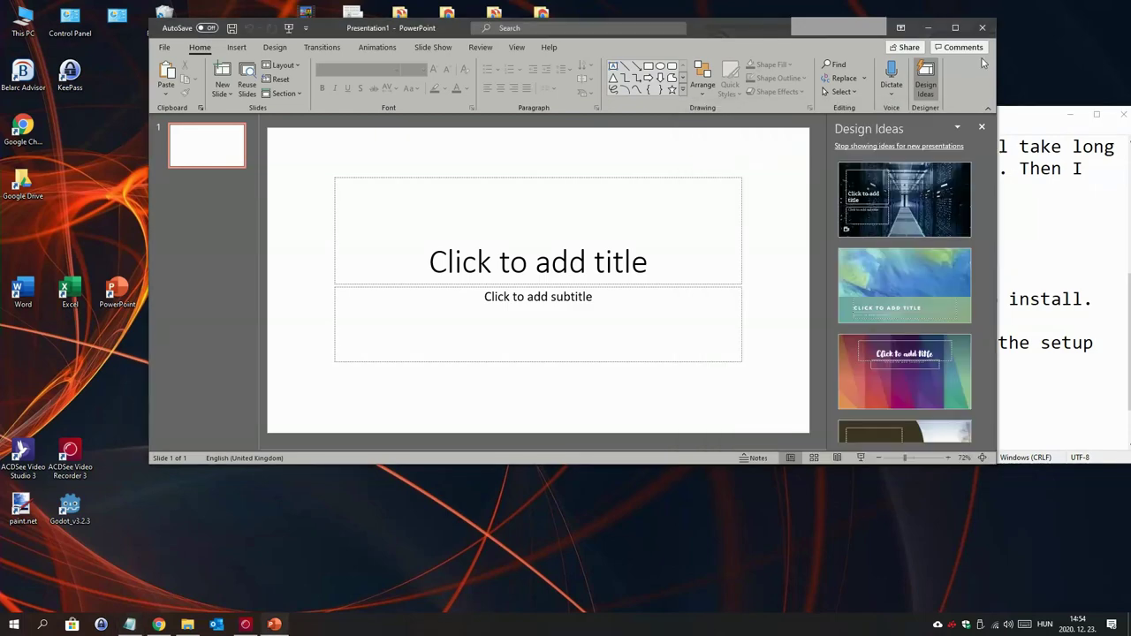